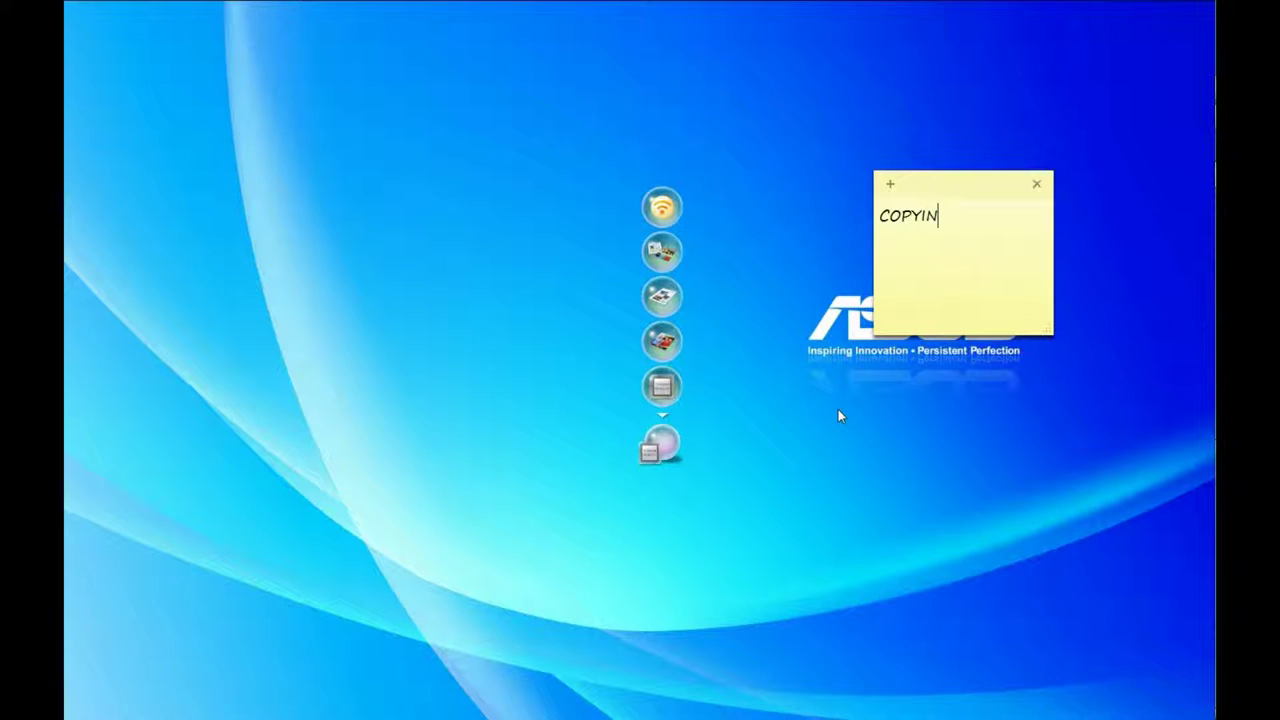
Step: Type the capitalised heading 'COPYING FROM YOU' in a new sticky note
{"action": "type", "text": "G FROM YOU"}
Step: Finish the heading 'COPYING FROM YOU TUBE VIDEO TO WORD' and write the paragraph about typed video instructions
{"action": "key", "text": "Return"}
{"action": "type", "text": "TUBE "}
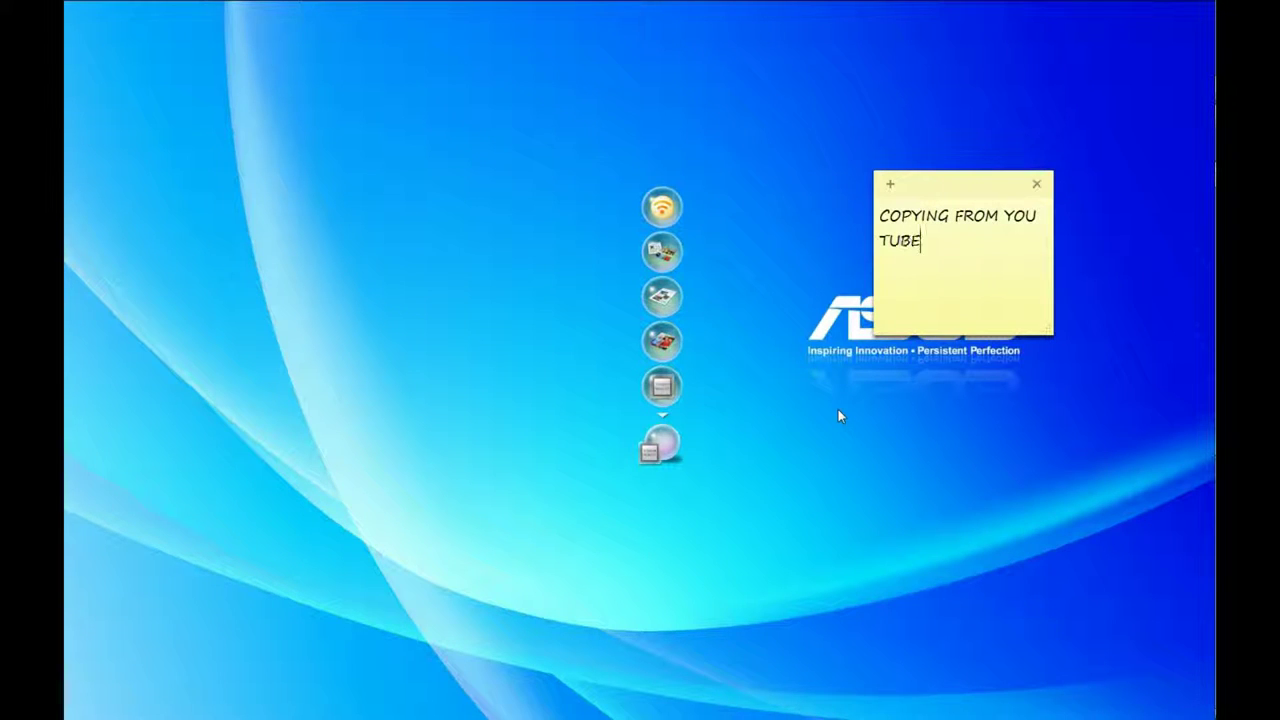
{"action": "type", "text": "VIDEO TO WORD"}
{"action": "key", "text": "Return"}
{"action": "key", "text": "Return"}
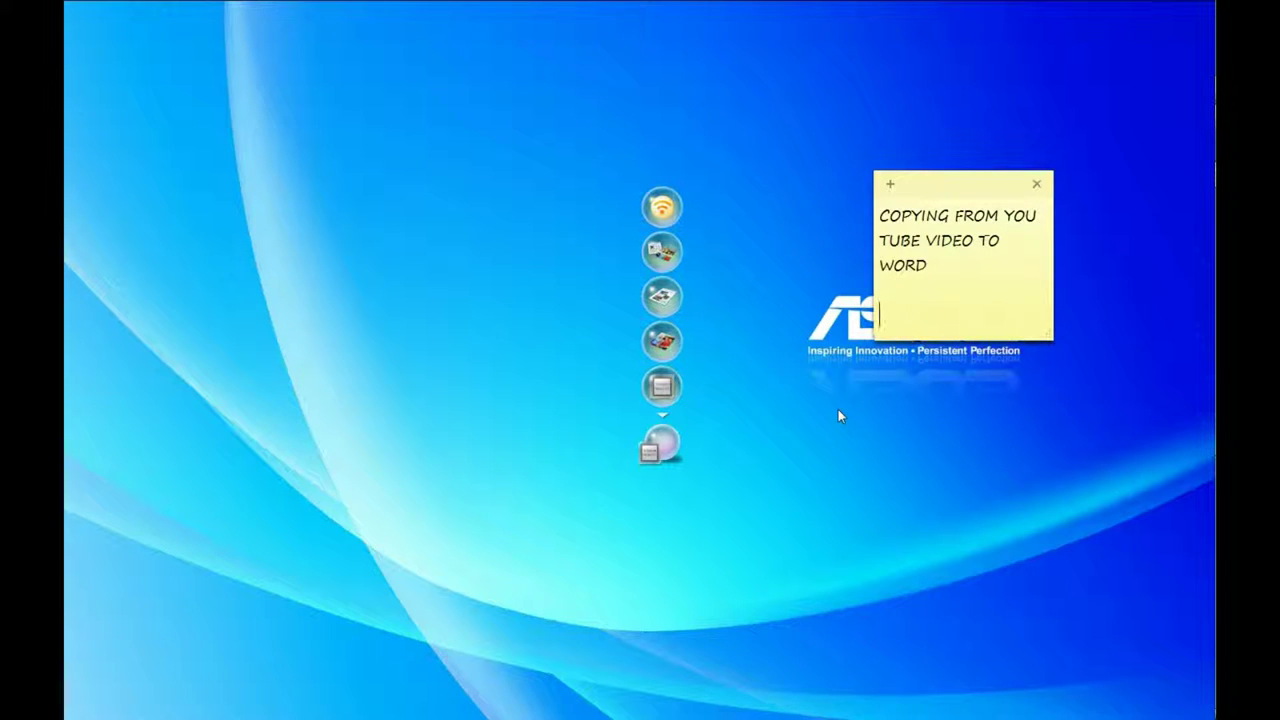
{"action": "type", "text": "thought I would type instructions for my videos as then you can stop anytime to see instructions withou"}
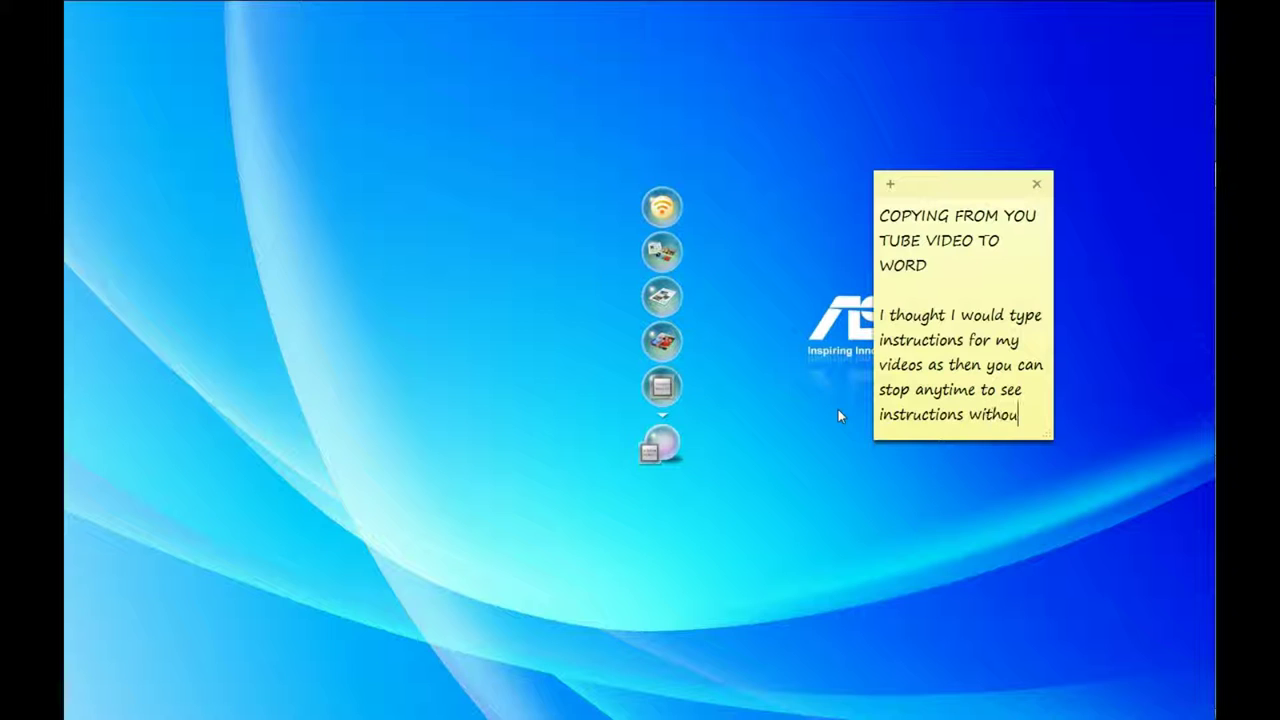
{"action": "type", "text": "t rewinding the video."}
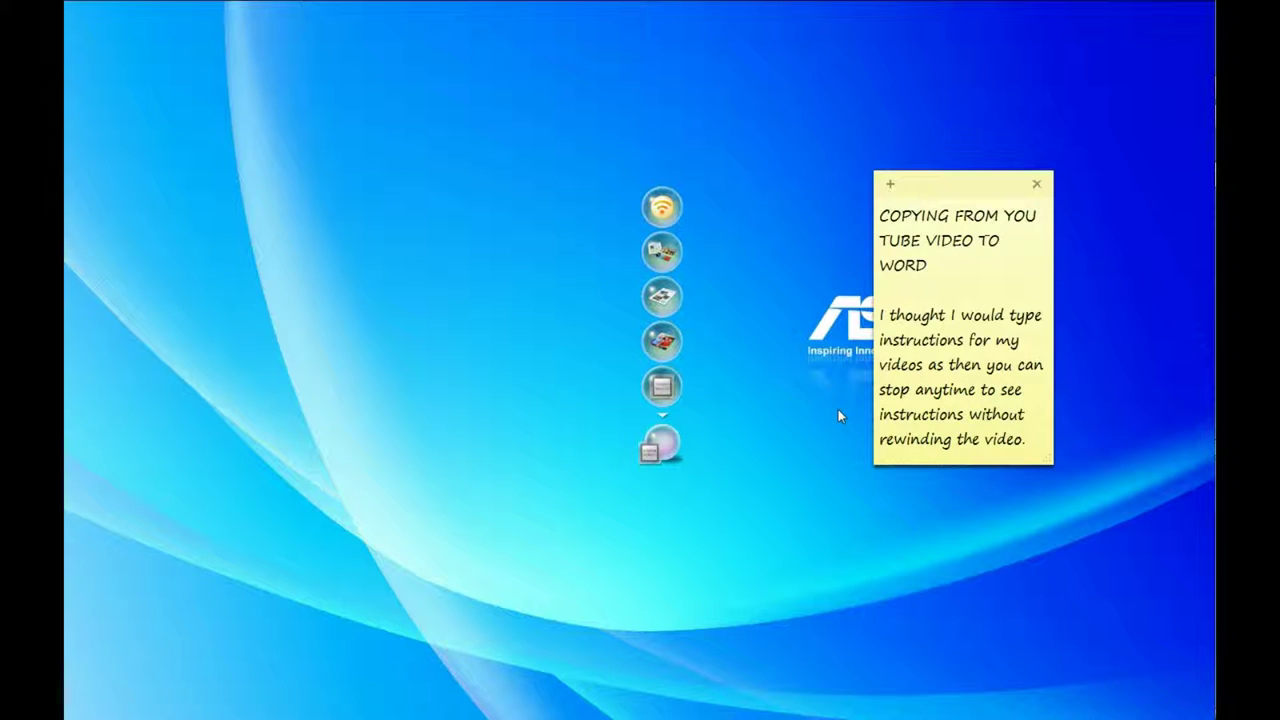
Step: Add a paragraph on cutting and pasting recipes from the You Tube description panel into Word
{"action": "key", "text": "Return"}
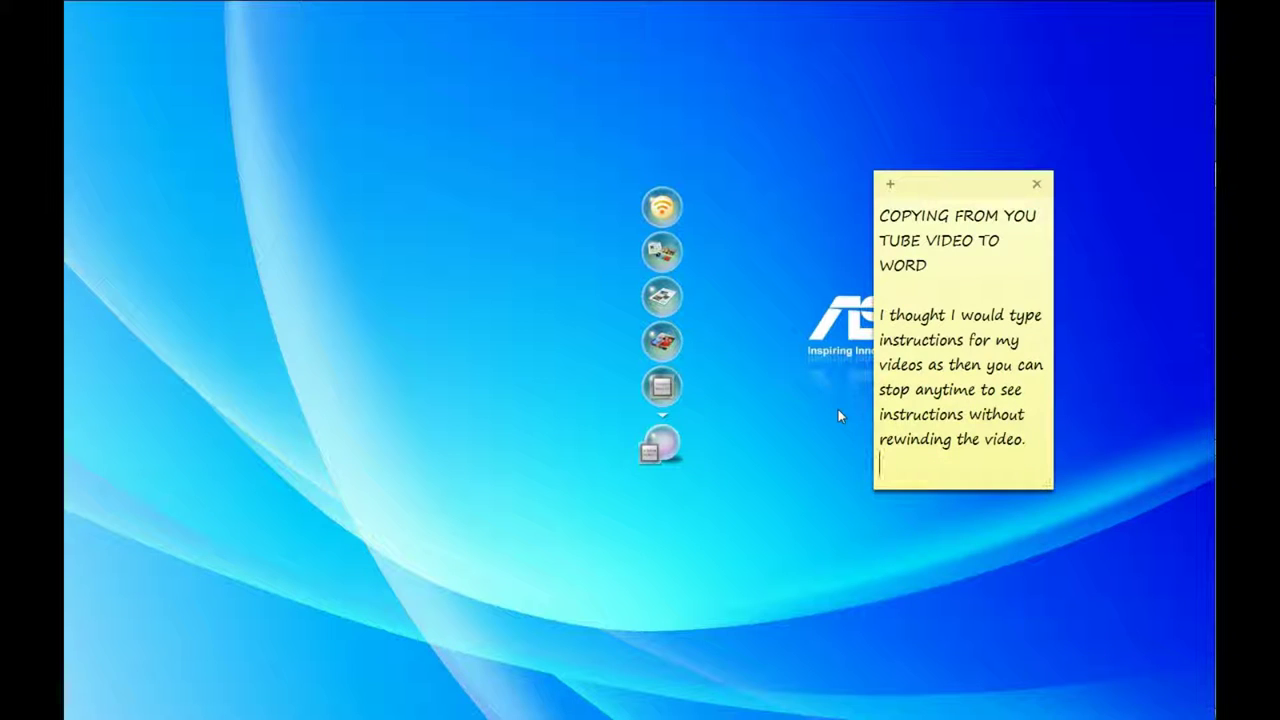
{"action": "key", "text": "Return"}
{"action": "type", "text": "I'm going to show you how to cut & paste "}
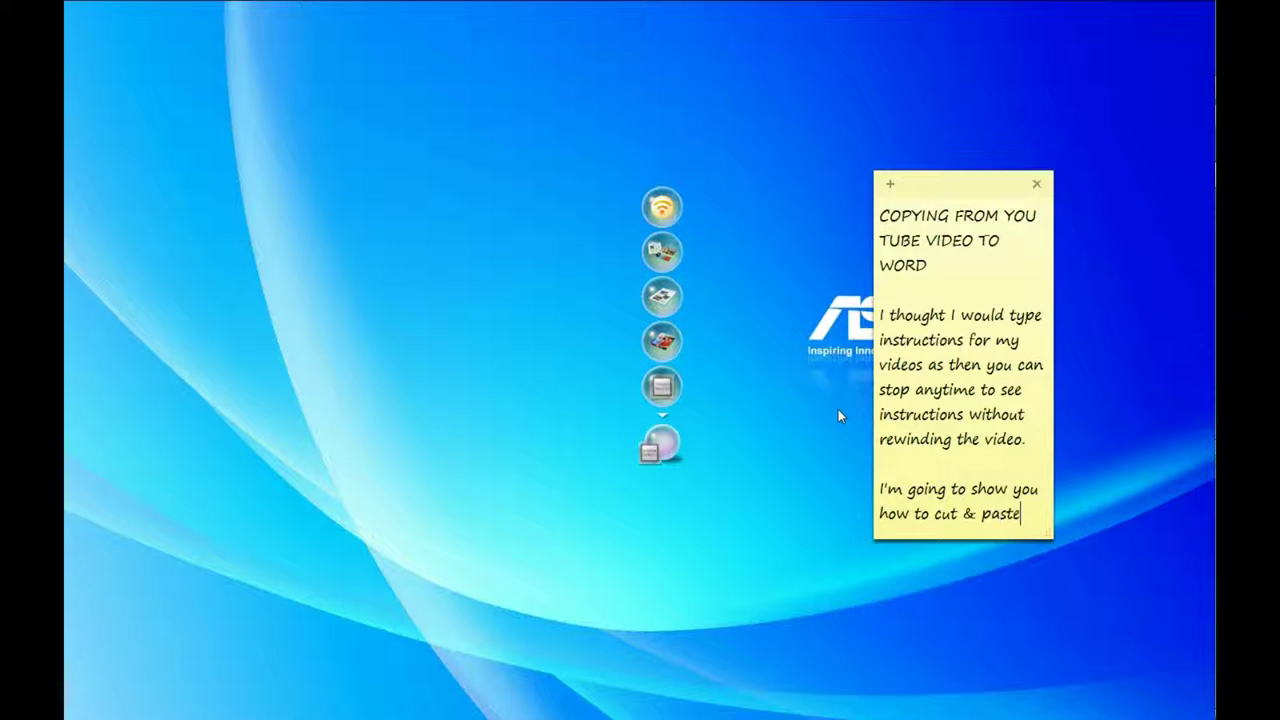
{"action": "type", "text": "the recipes "}
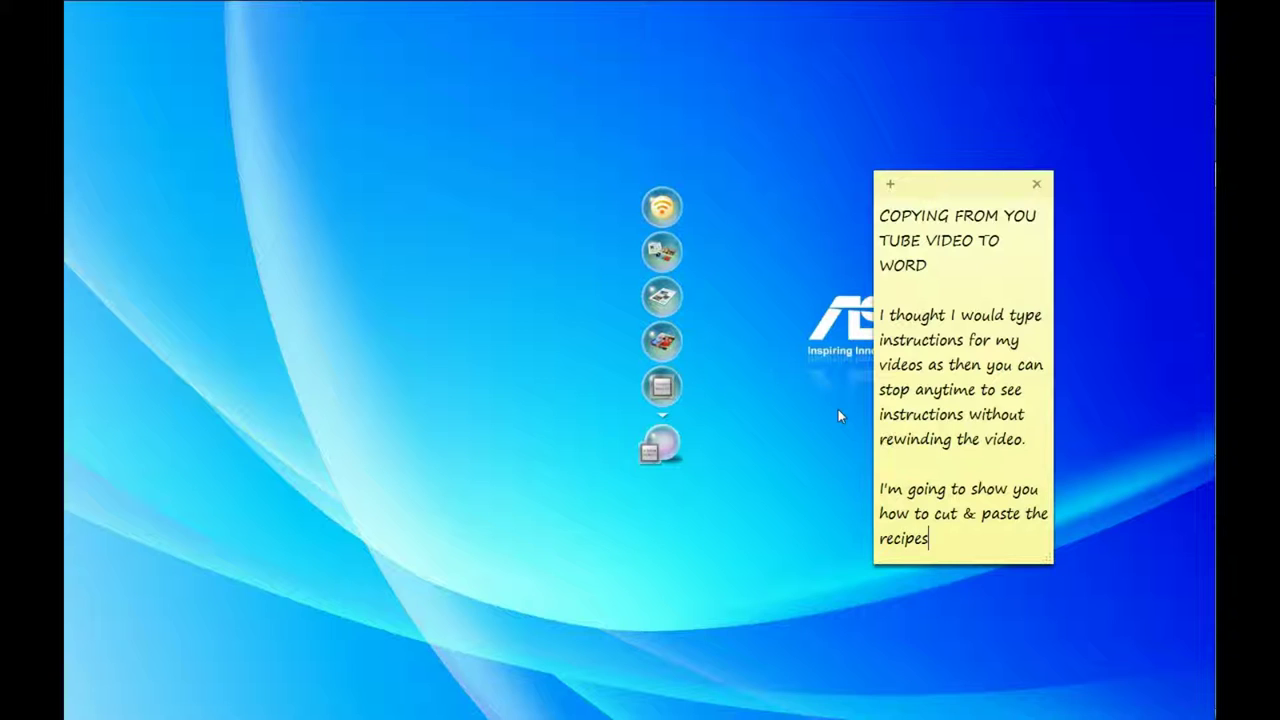
{"action": "type", "text": "for my videos"}
{"action": "type", "text": " out of the de"}
{"action": "type", "text": "scrit"}
{"action": "key", "text": "BackSpace"}
{"action": "type", "text": "ption"}
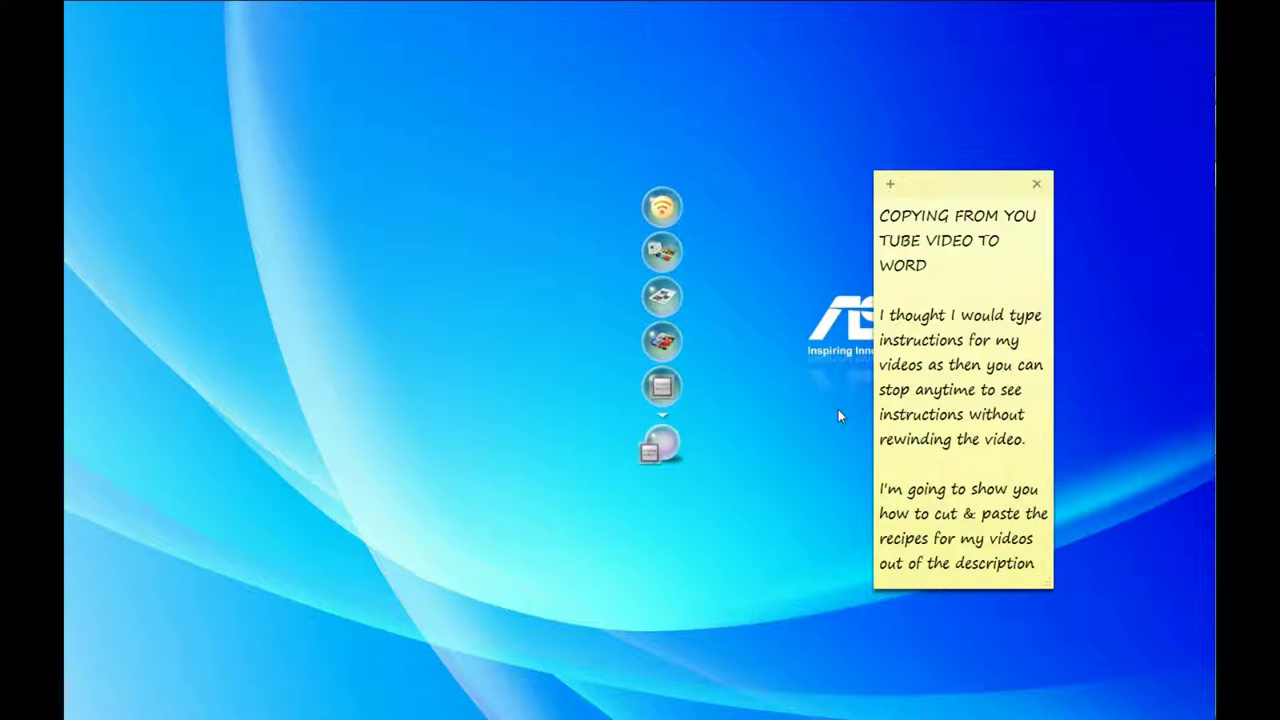
{"action": "type", "text": " panel of You Tube into a Word document "}
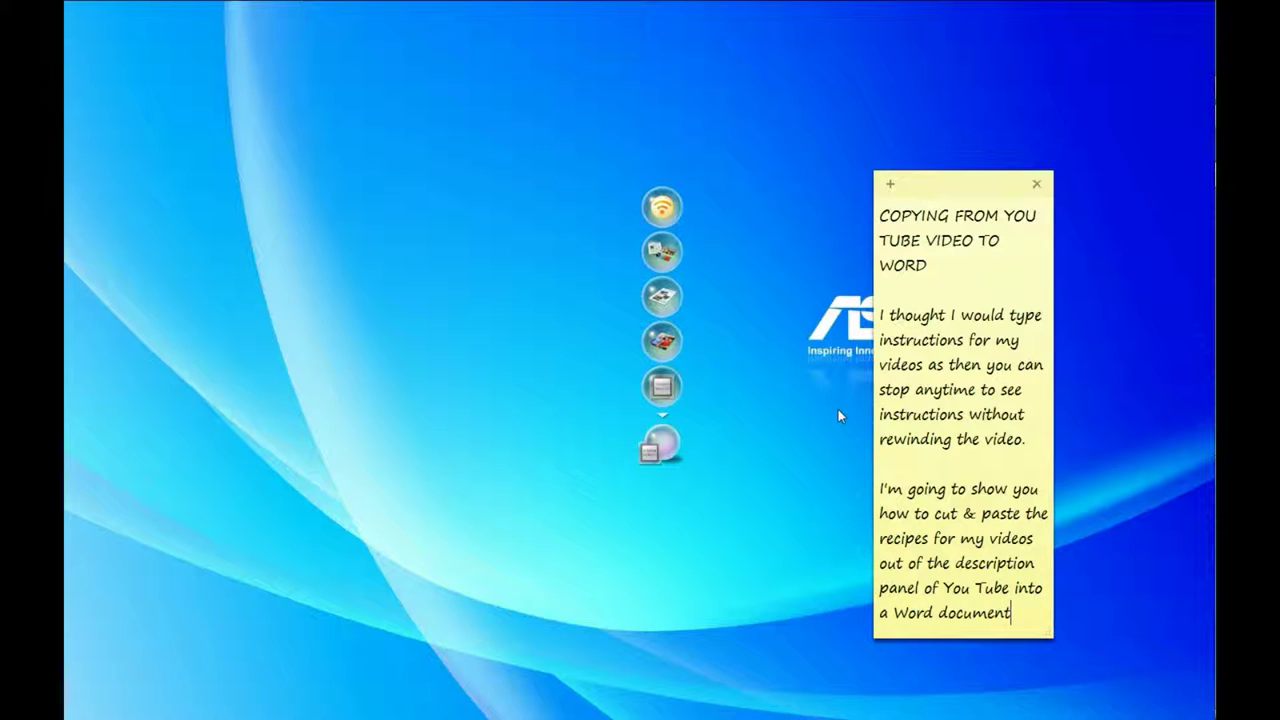
{"action": "type", "text": "where you can print/s"}
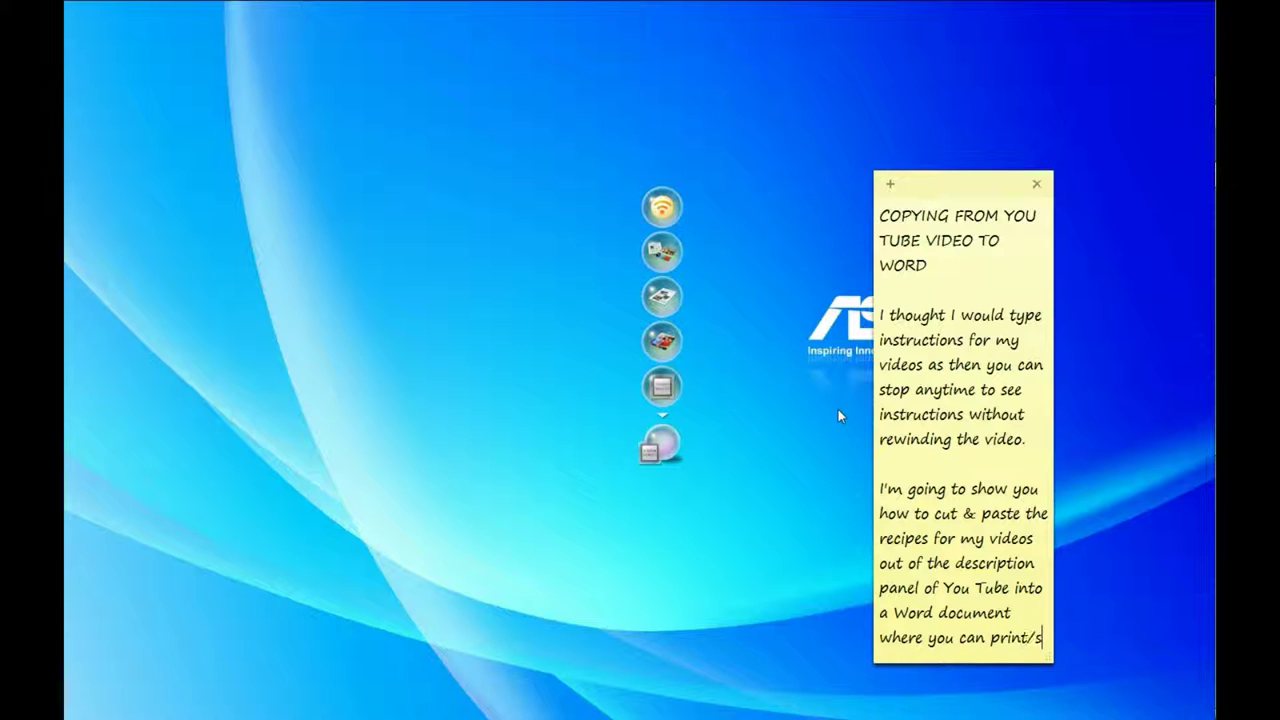
{"action": "type", "text": "ave them."}
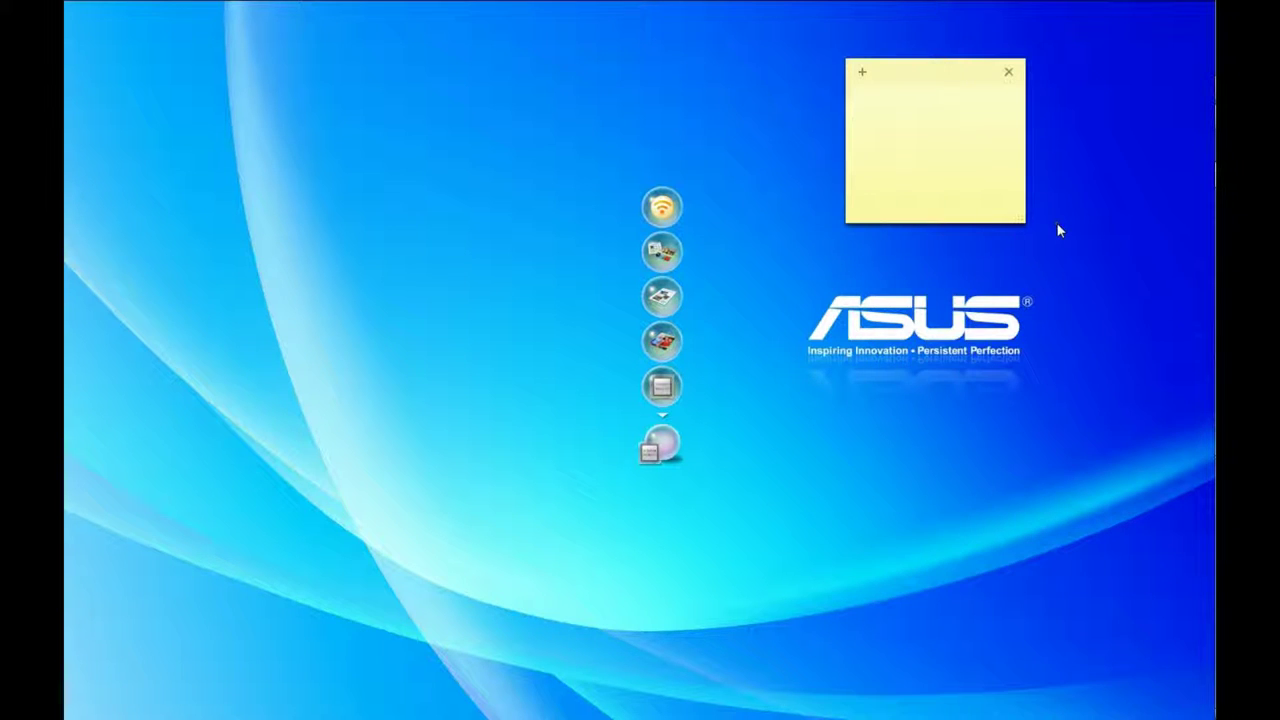
Step: Write 'Open Word or whatever program you use to create documents.' in the sticky note
{"action": "type", "text": "Open Word or whatever "}
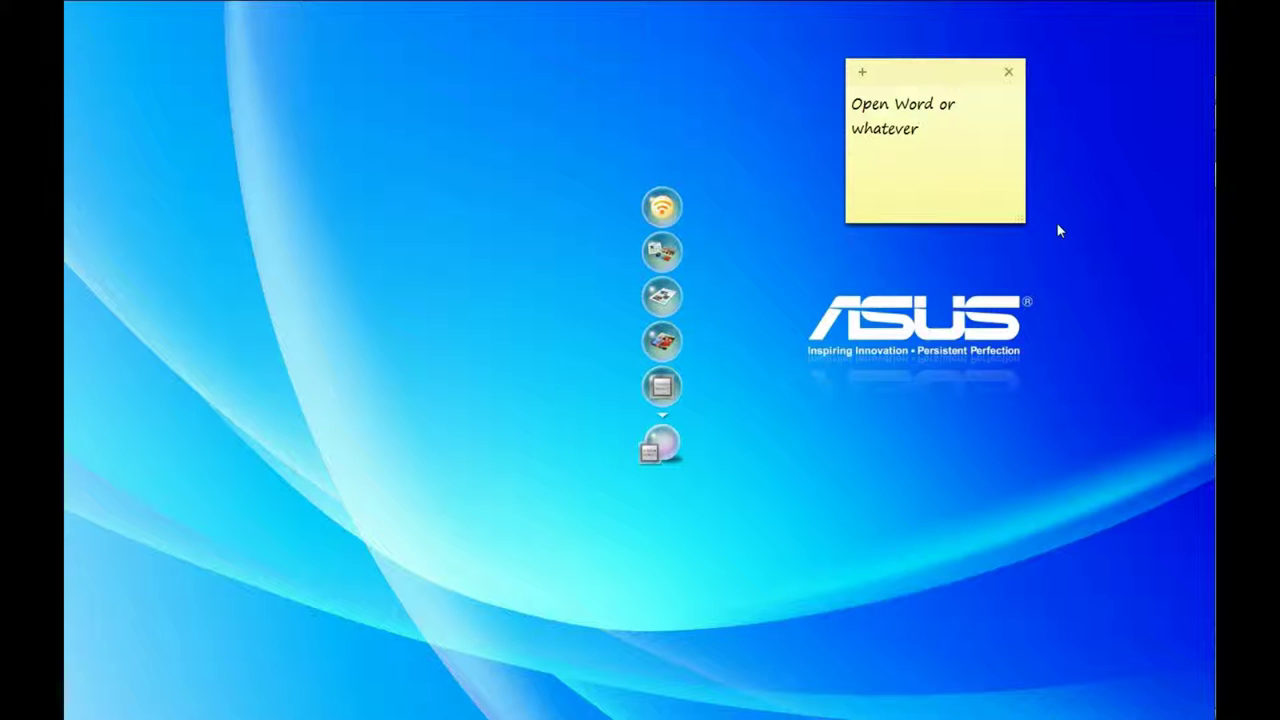
{"action": "type", "text": "d"}
{"action": "key", "text": "BackSpace"}
{"action": "type", "text": "program you use to create documents."}
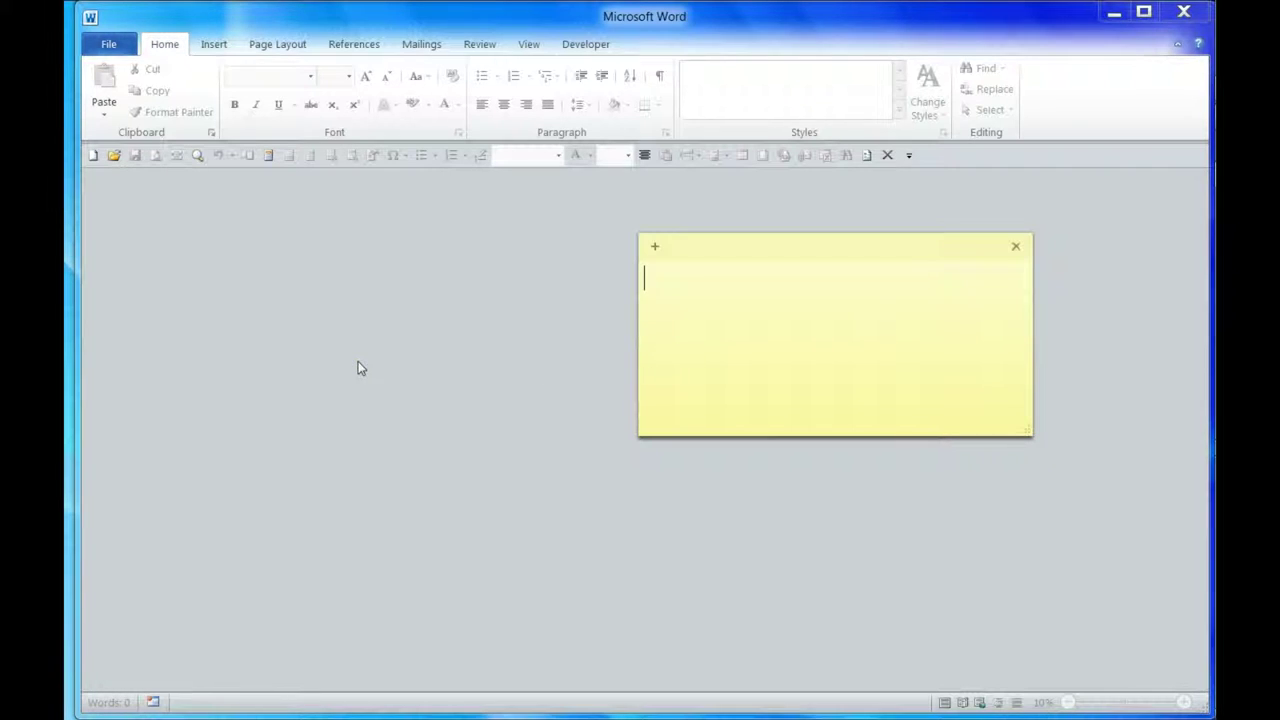
Step: Write the intro on making a new document and item '1. Hold the Control key and press N'
{"action": "type", "text": "o make a new document in Word you can do several things:"}
{"action": "key", "text": "Return"}
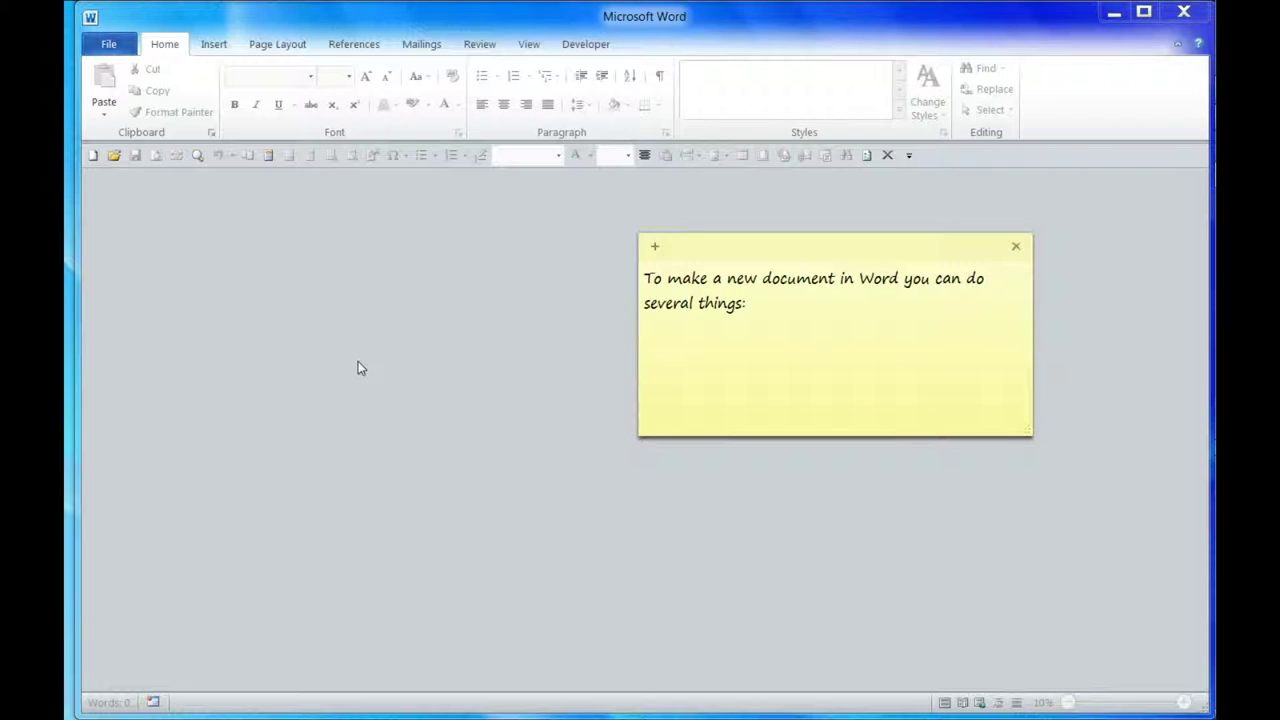
{"action": "key", "text": "Return"}
{"action": "type", "text": "1. "}
{"action": "type", "text": "Hold the Control"}
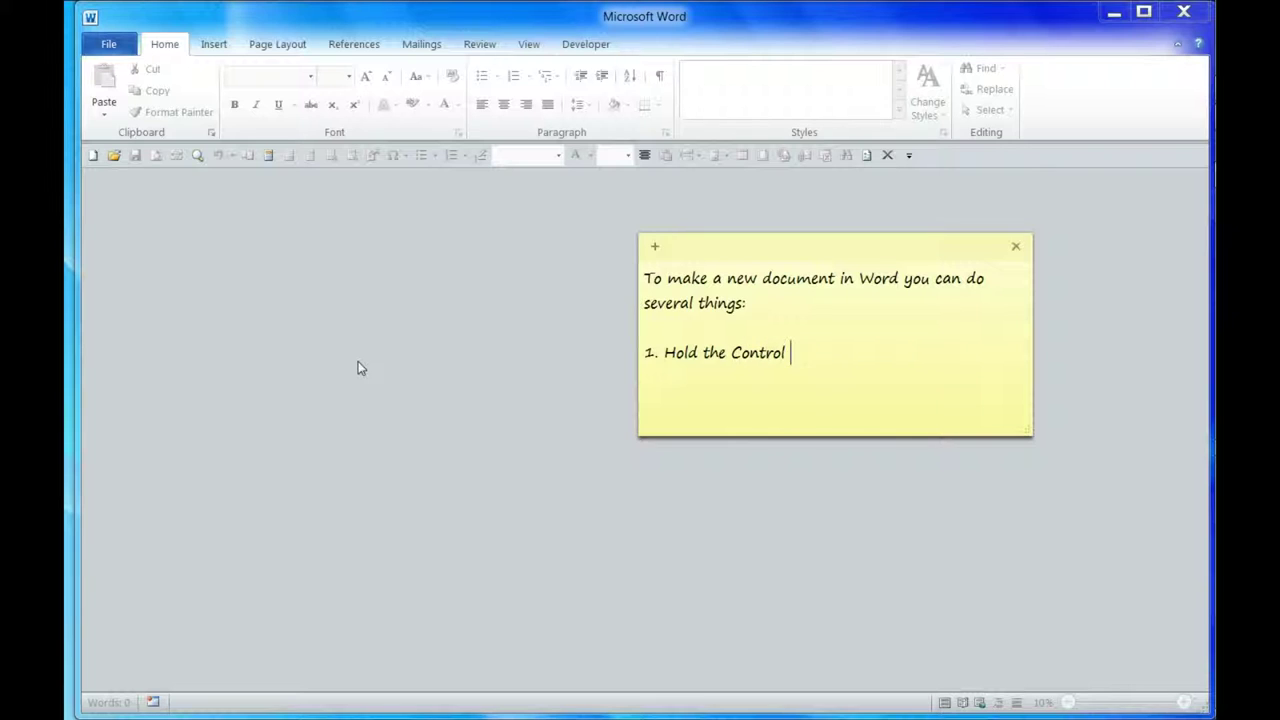
{"action": "type", "text": " key and press N"}
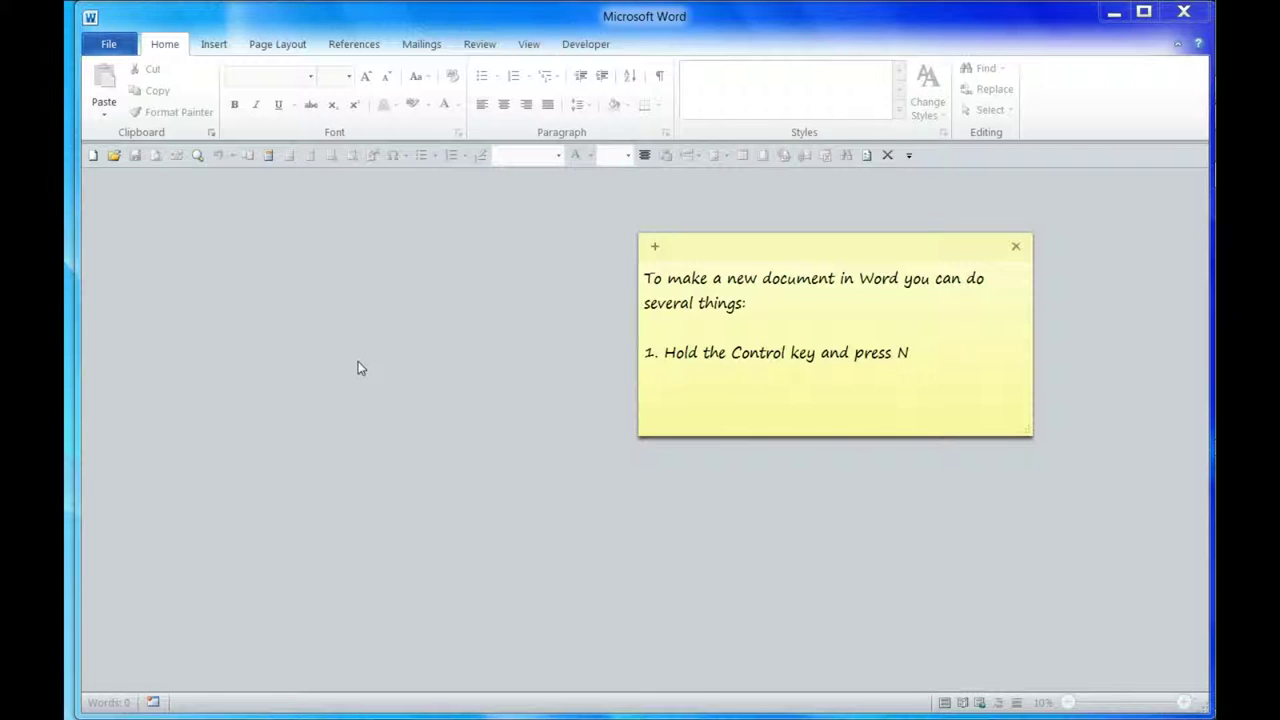
{"action": "key", "text": "Return"}
Step: Add item 2 about Alt key tips on the icons and begin item '3 Use your Mouse'
{"action": "type", "text": "2. P"}
{"action": "type", "text": "ress "}
{"action": "type", "text": "the Alt"}
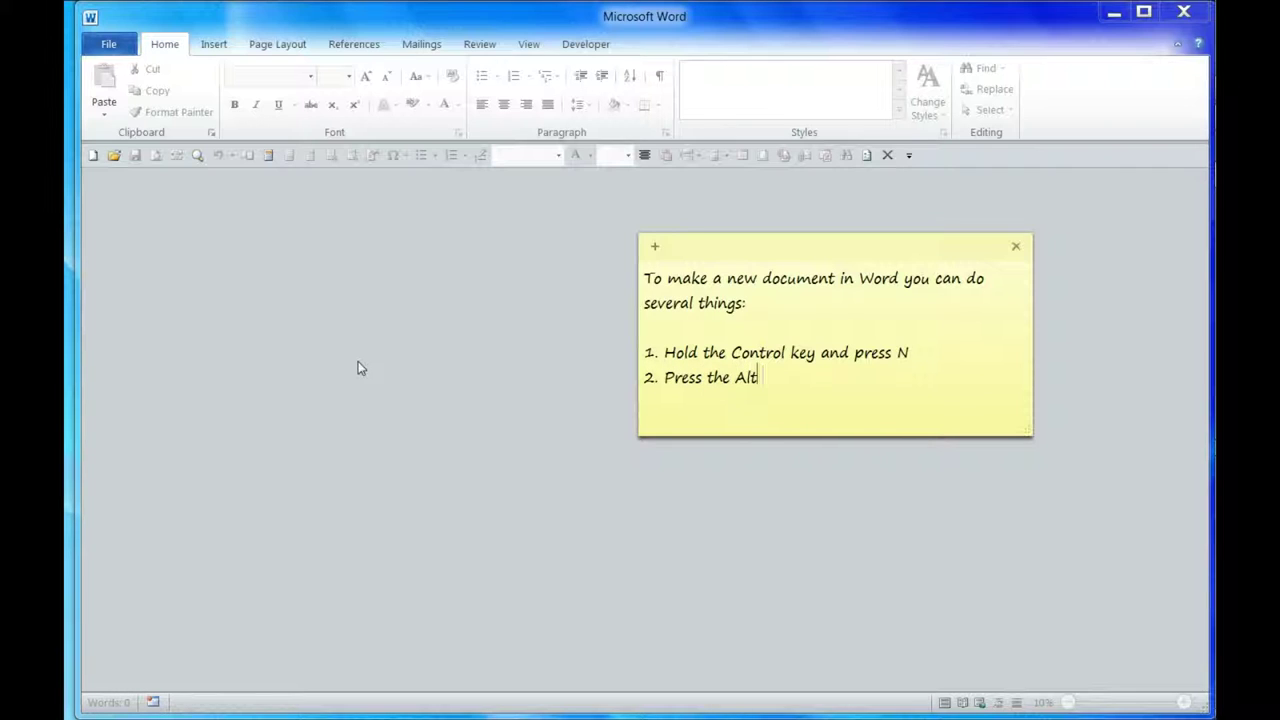
{"action": "type", "text": " Key"}
{"action": "type", "text": " and you will "}
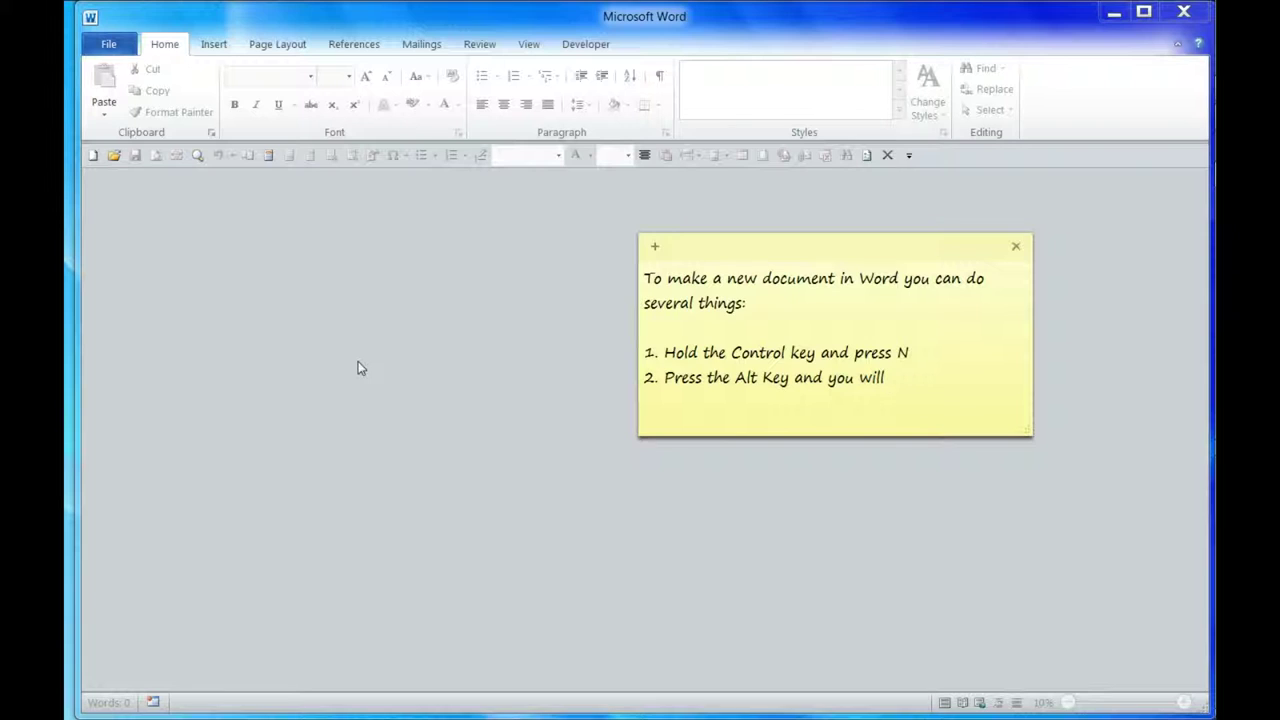
{"action": "type", "text": "see little white boxe"}
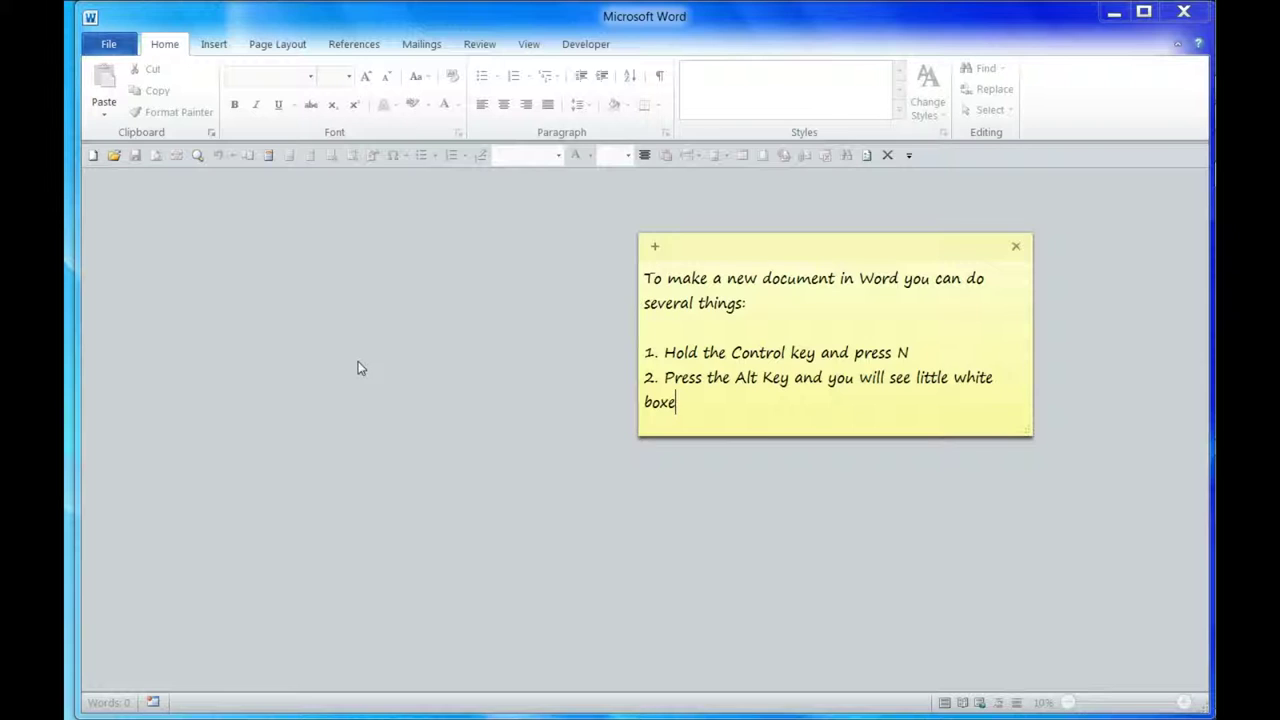
{"action": "type", "text": "s will appear o"}
{"action": "type", "text": "n the icons that are in your Quick Access Toolbar"}
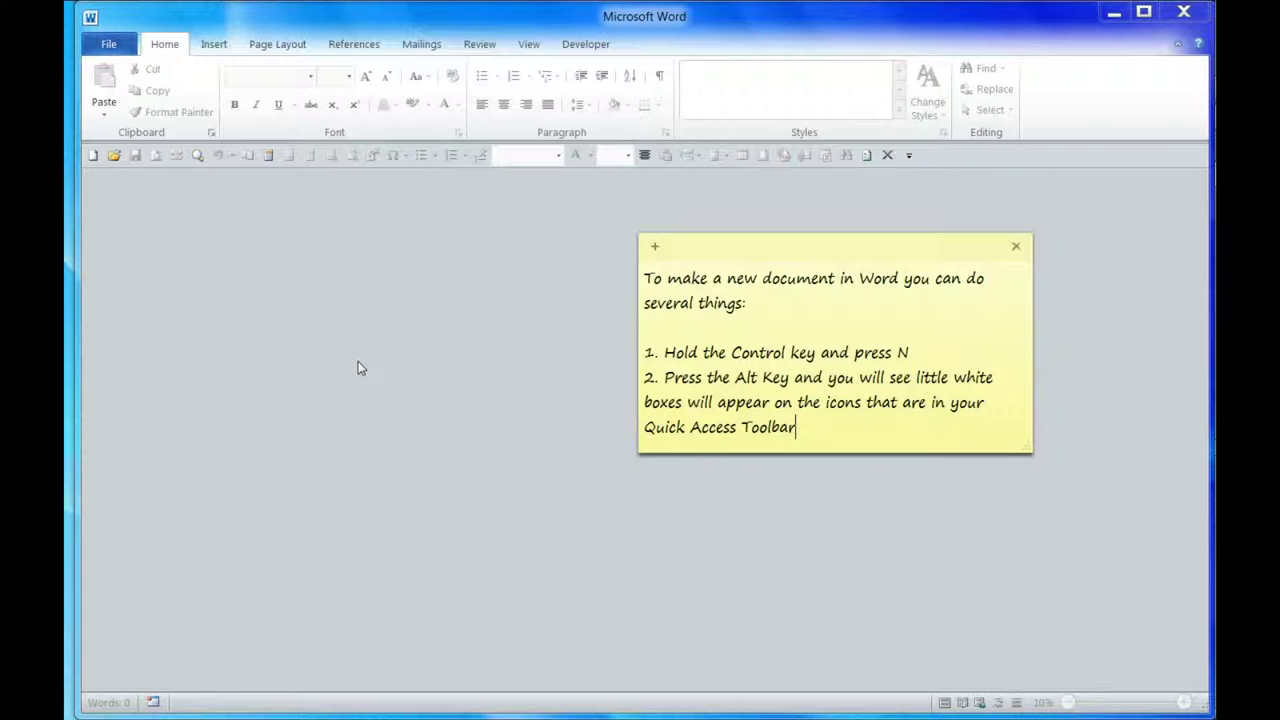
{"action": "type", "text": "; or"}
{"action": "key", "text": "Return"}
{"action": "type", "text": "3 "}
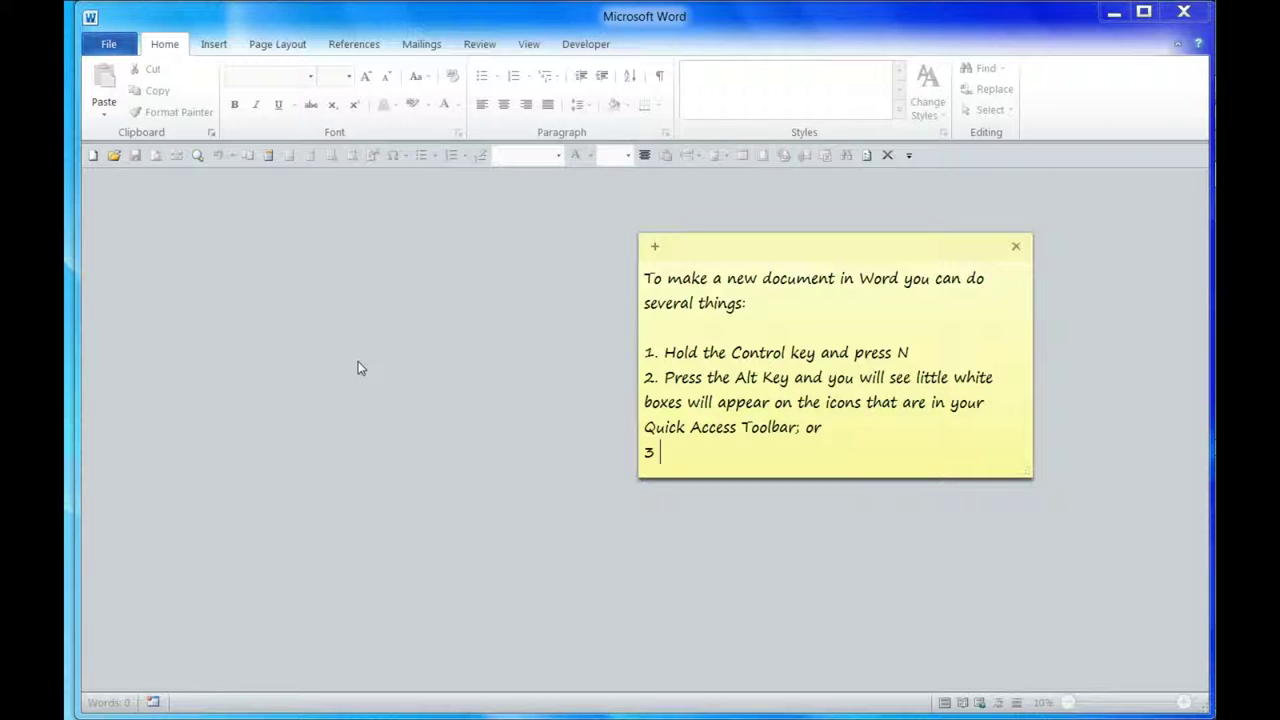
{"action": "type", "text": "Use your Mouse to Click to the File Menu"}
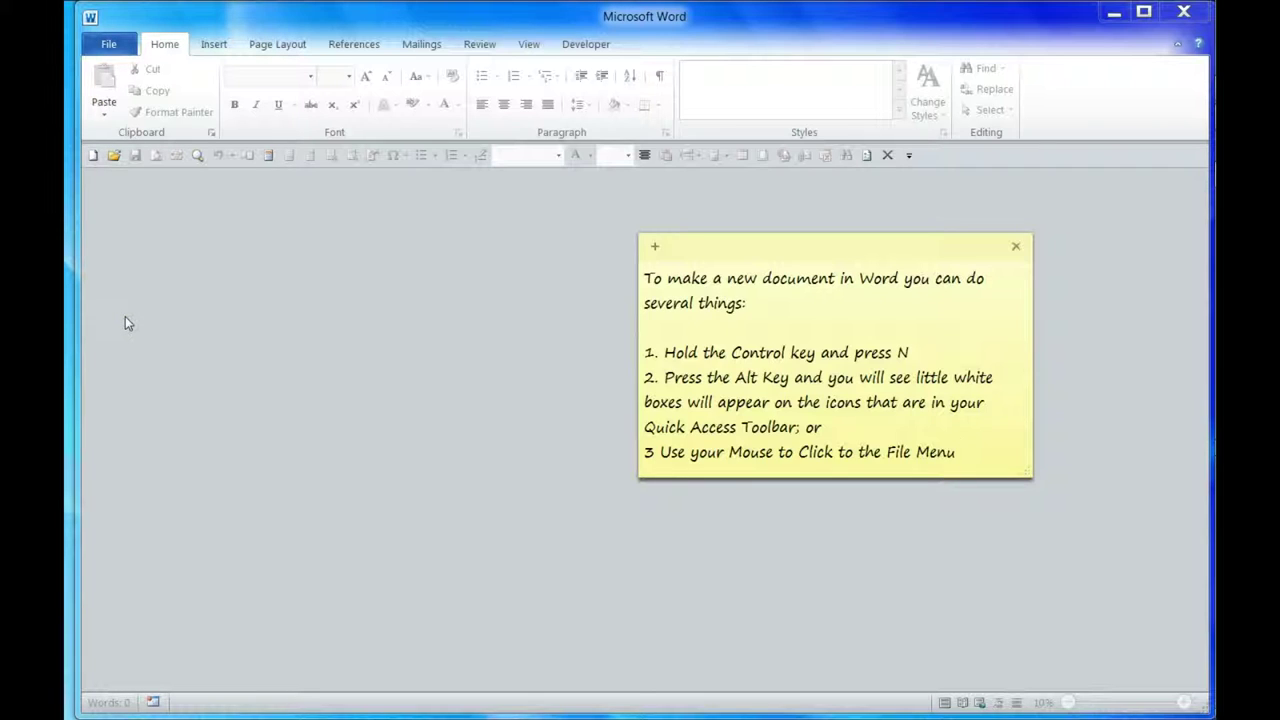
Step: Leave a blank line beneath the three-method list in the sticky note
{"action": "key", "text": "Return"}
{"action": "key", "text": "Return"}
{"action": "type", "text": "I will demonstrate all 3 for you."}
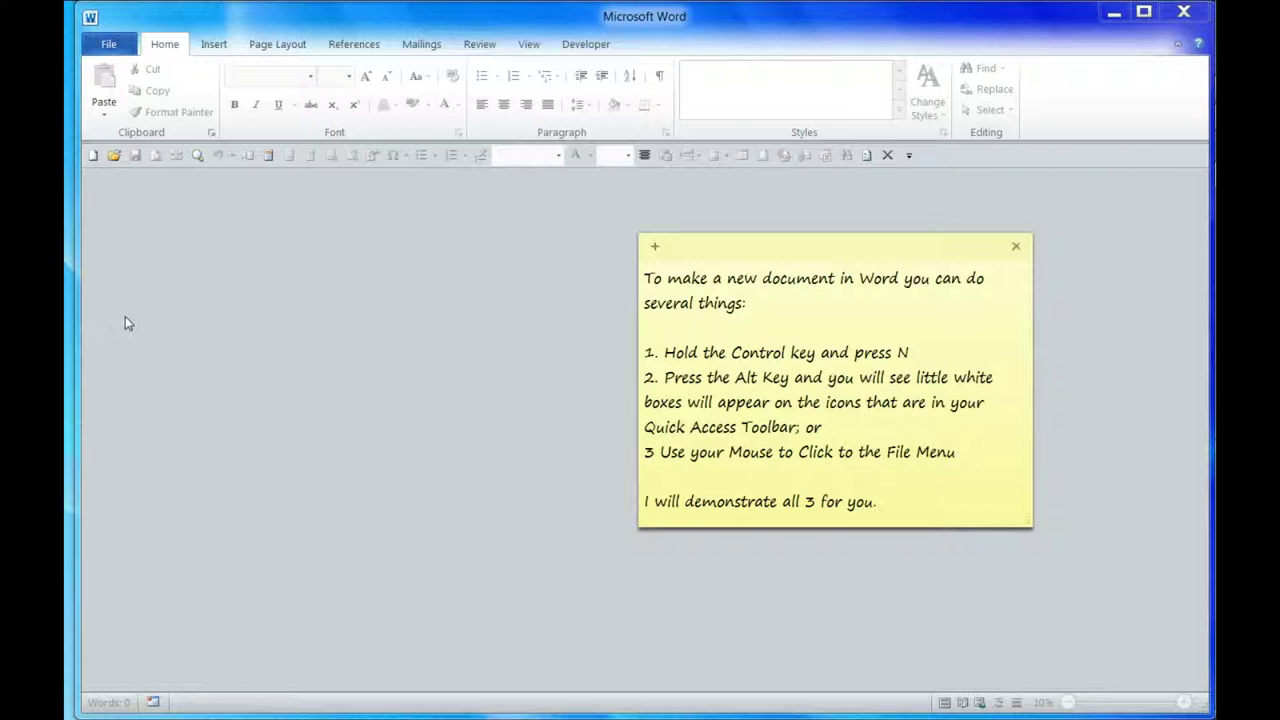
Step: In a new Ctrl+N document, type 'This was done by Control N — Control W will close this Window', then Ctrl+W
{"action": "key", "text": "ctrl+n"}
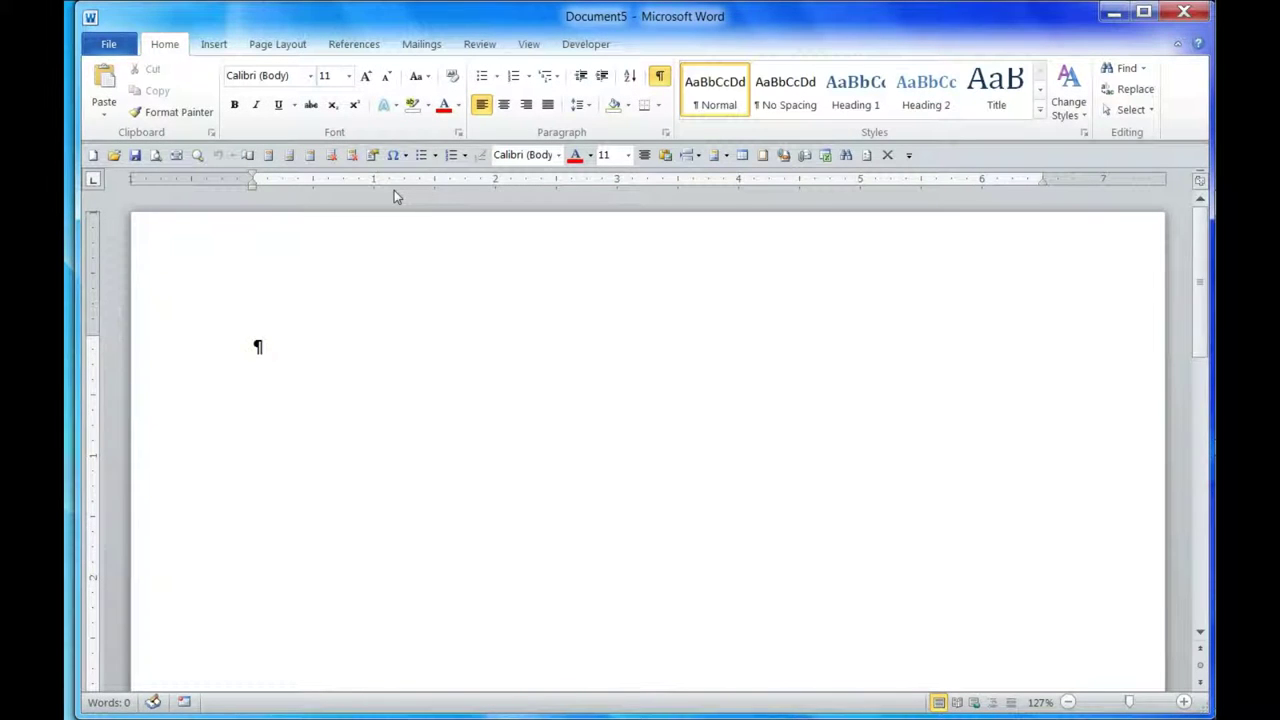
{"action": "type", "text": "This was done by "}
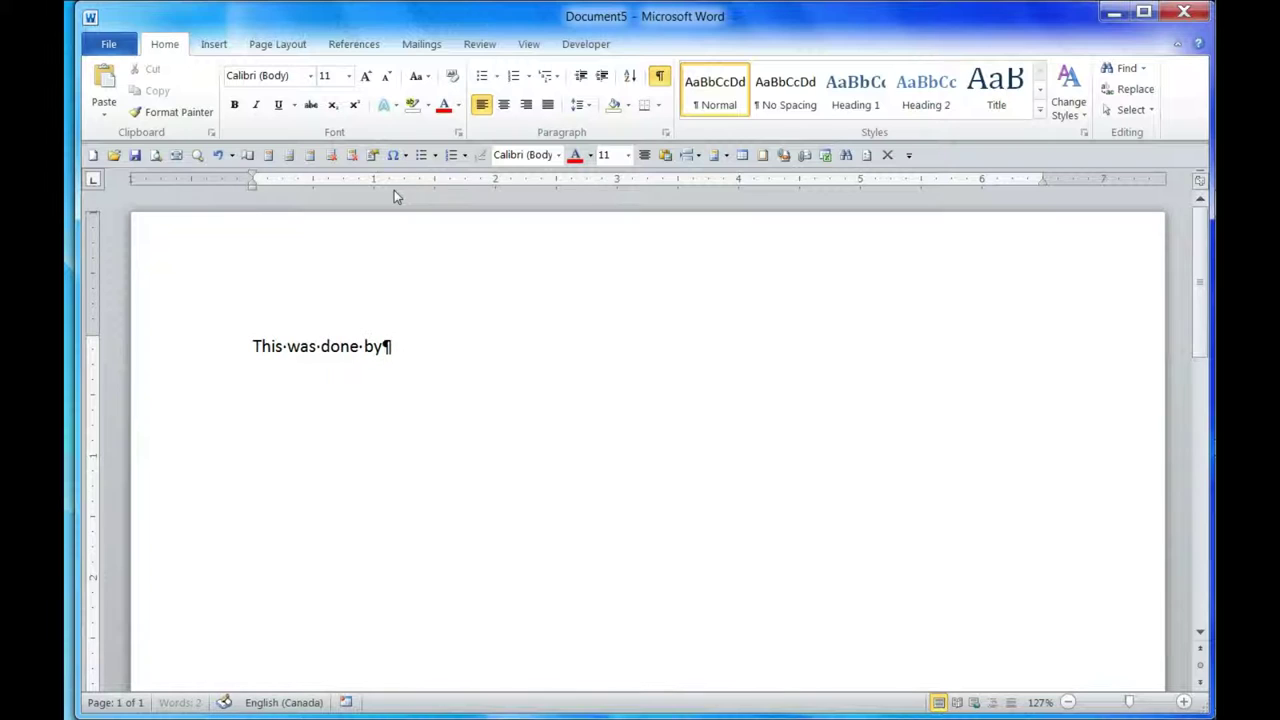
{"action": "type", "text": "Control N"}
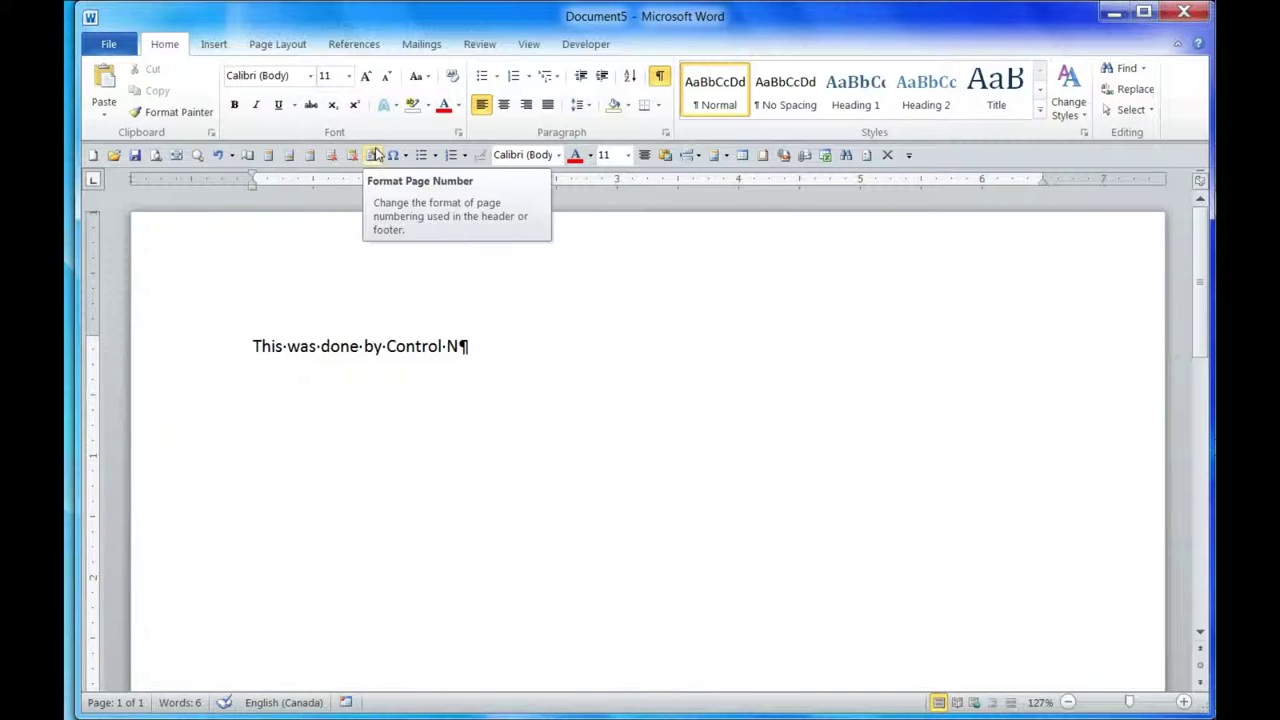
{"action": "type", "text": "Control N— Control W will close this Window"}
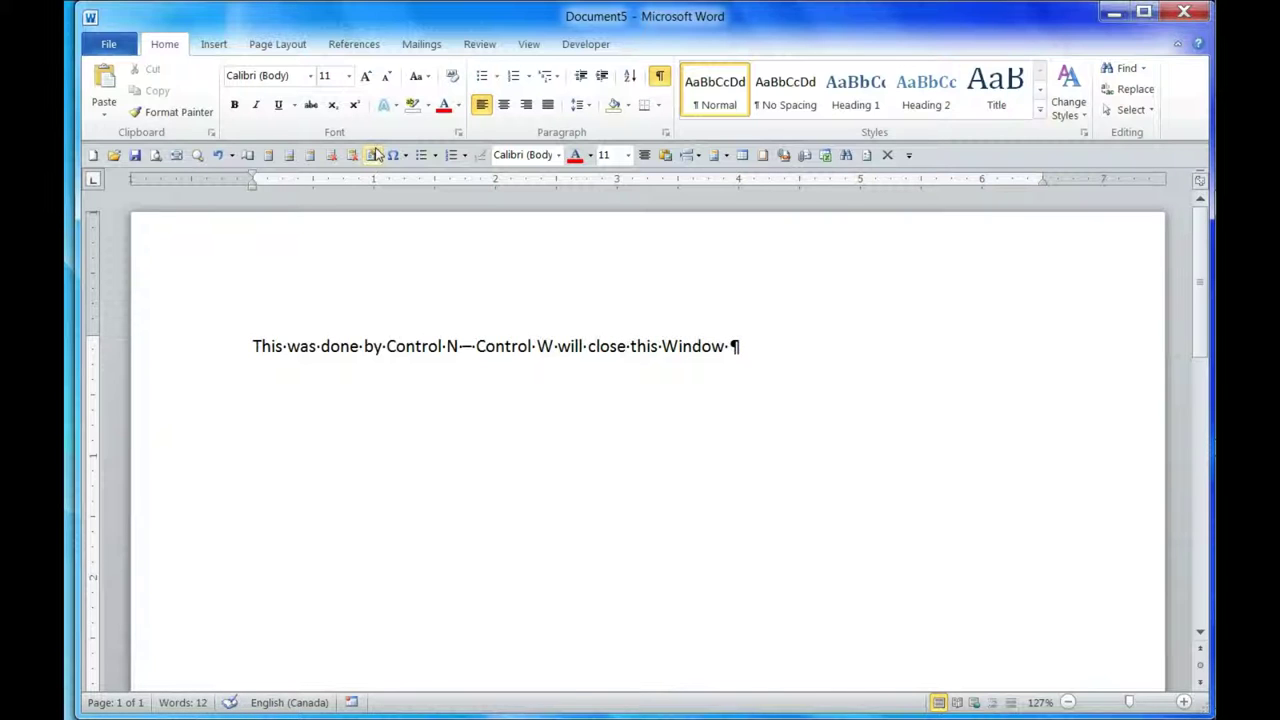
{"action": "key", "text": "ctrl+w"}
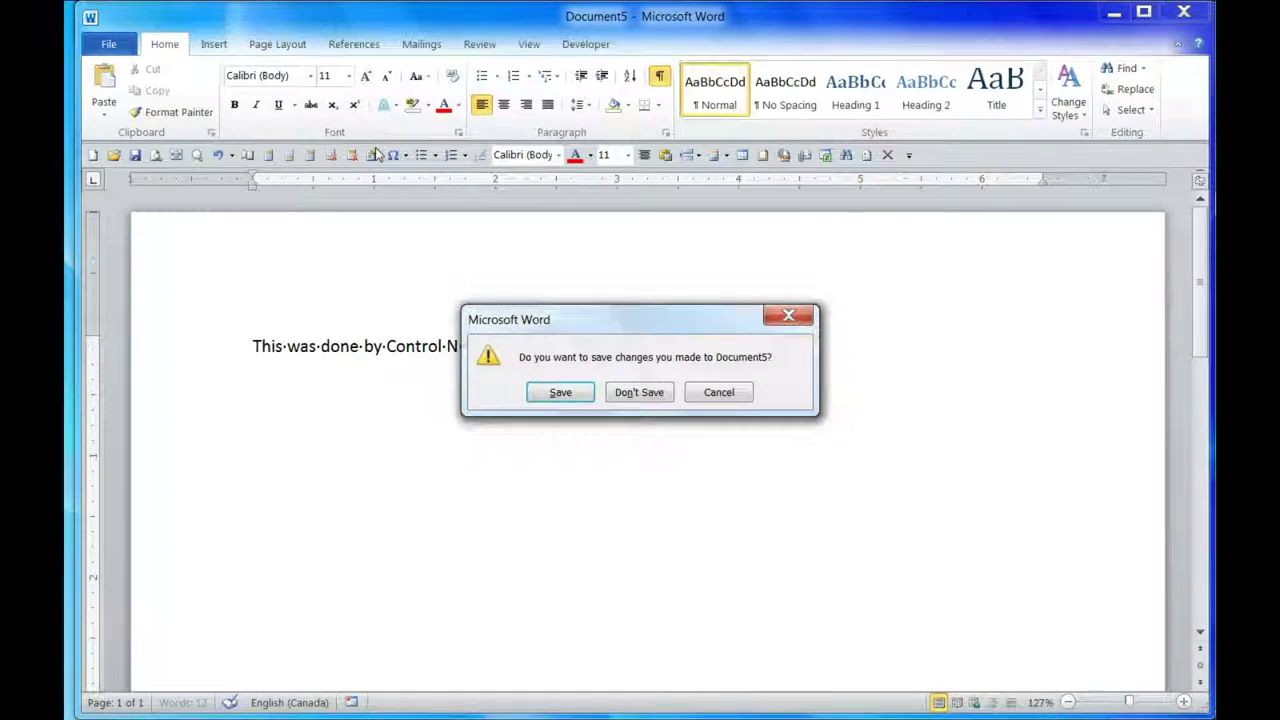
Step: Discard Document5 unsaved and create blank Document6 using the Alt then F key tips
{"action": "key", "text": "n"}
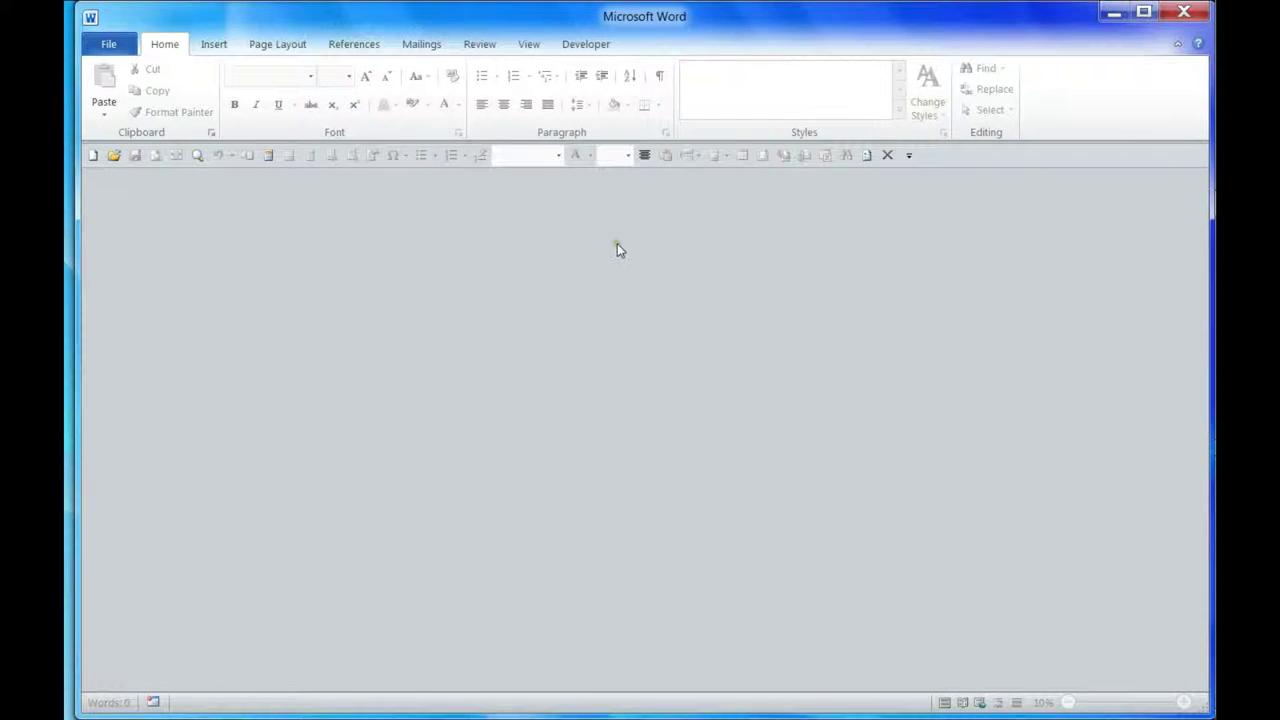
{"action": "key", "text": "alt"}
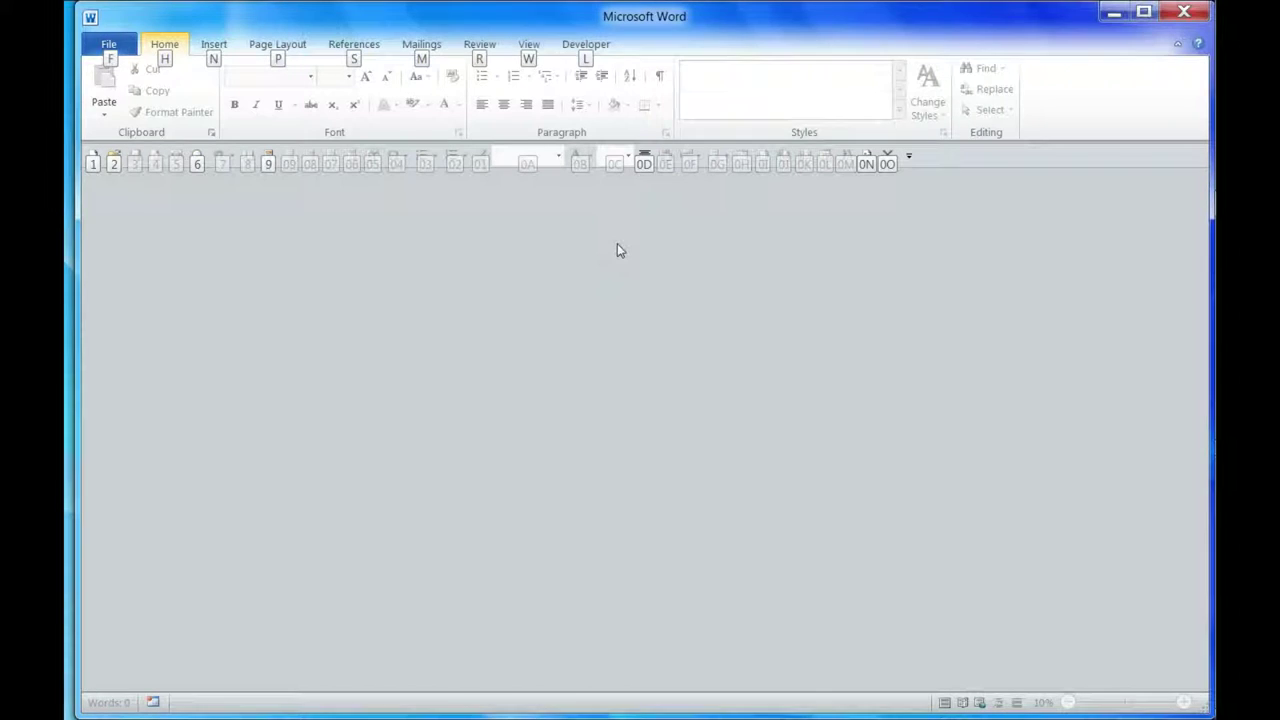
{"action": "key", "text": "f"}
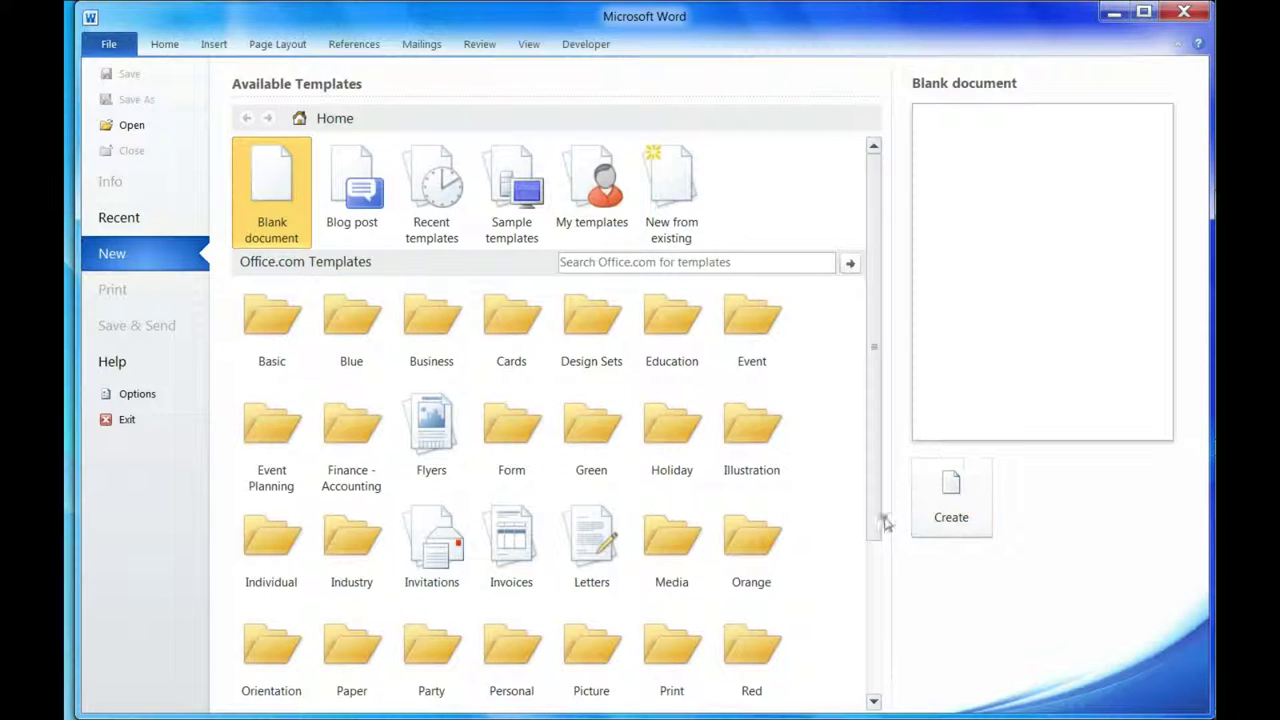
{"action": "left_click", "coordinate": [948, 514]}
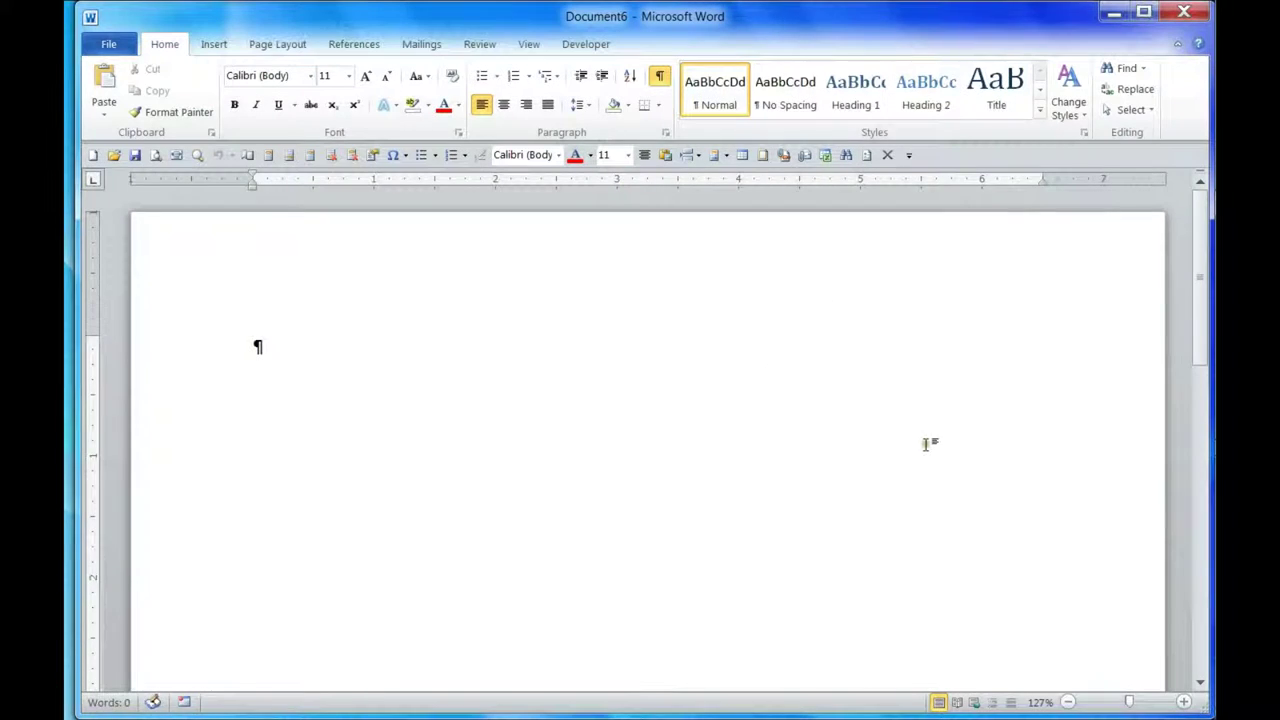
Step: Explain Alt key tips in Document6, demonstrating them, and promise a Quick Access Toolbar tutorial
{"action": "type", "text": "This was done by "}
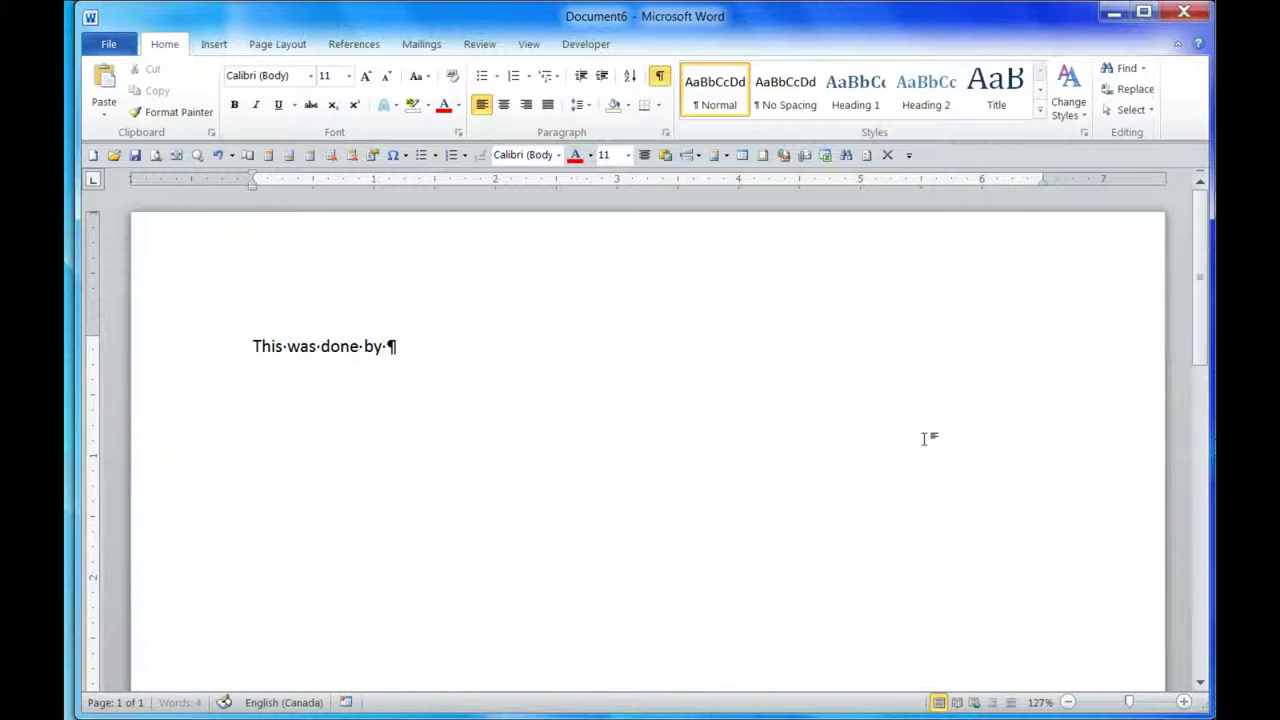
{"action": "type", "text": "Pesr"}
{"action": "key", "text": "BackSpace"}
{"action": "key", "text": "BackSpace"}
{"action": "key", "text": "BackSpace"}
{"action": "type", "text": "ressing the Alt Key and "}
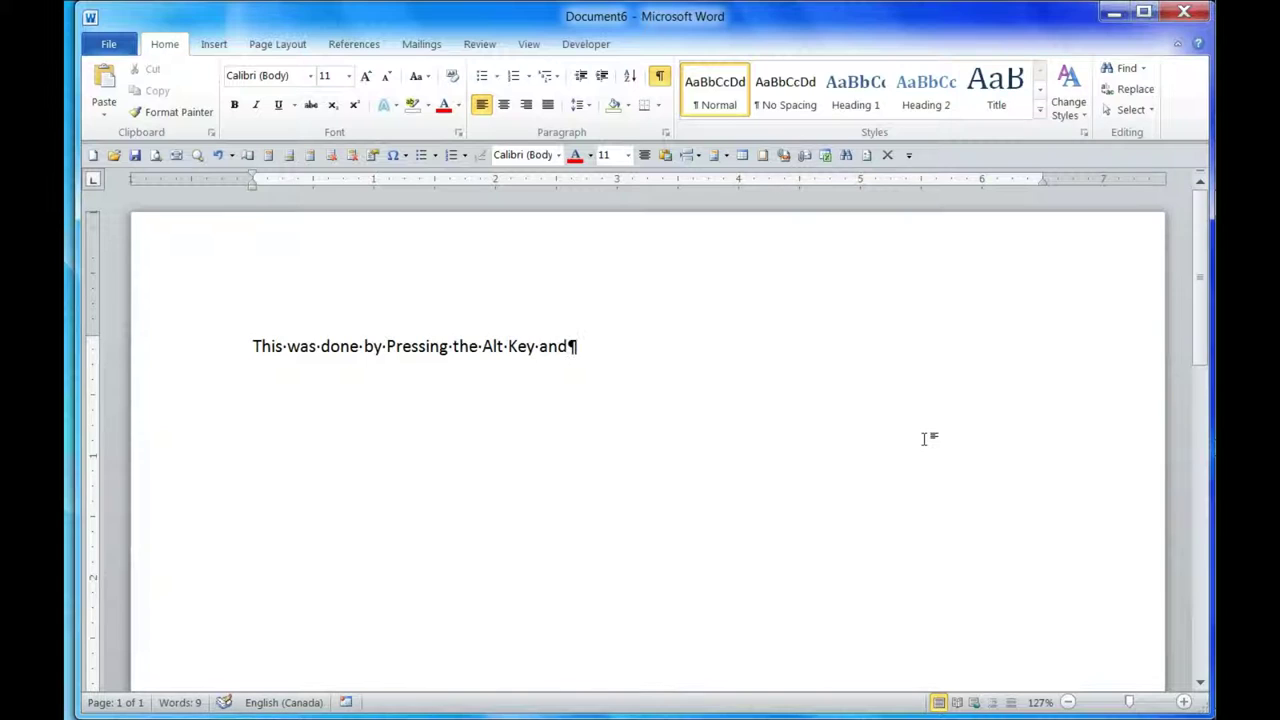
{"action": "type", "text": "the "}
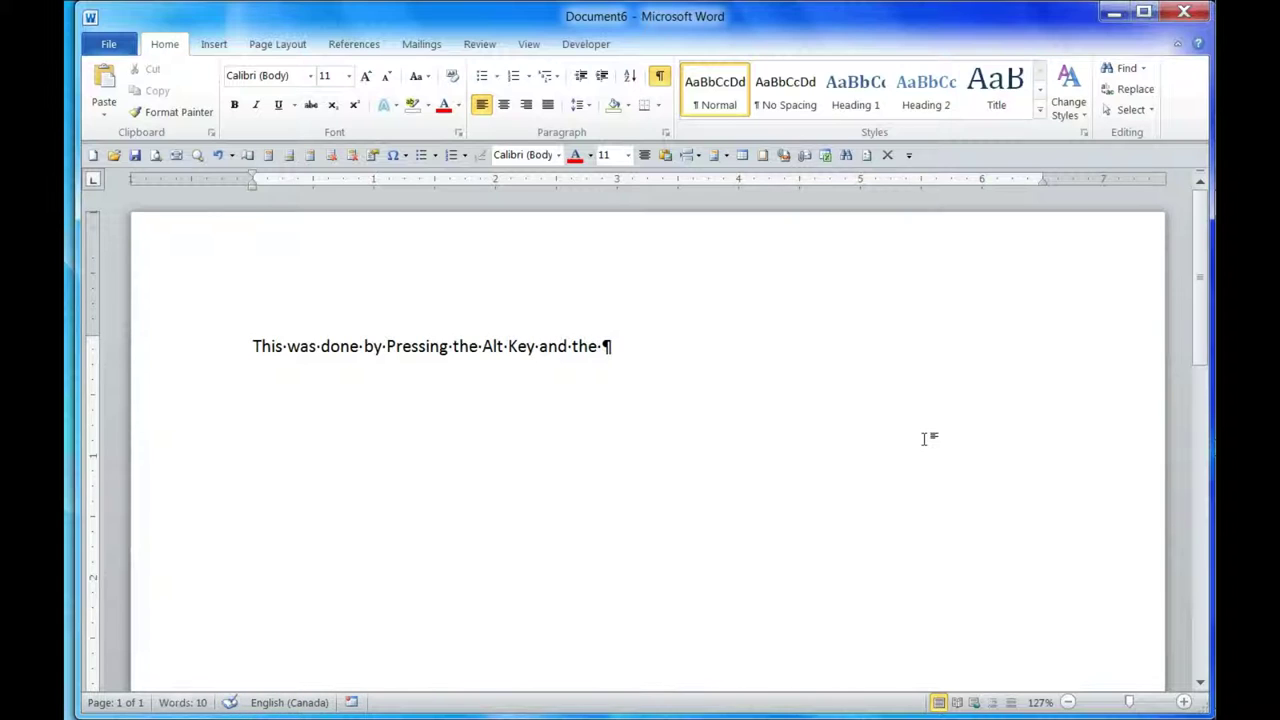
{"action": "type", "text": "l"}
{"action": "type", "text": "ette"}
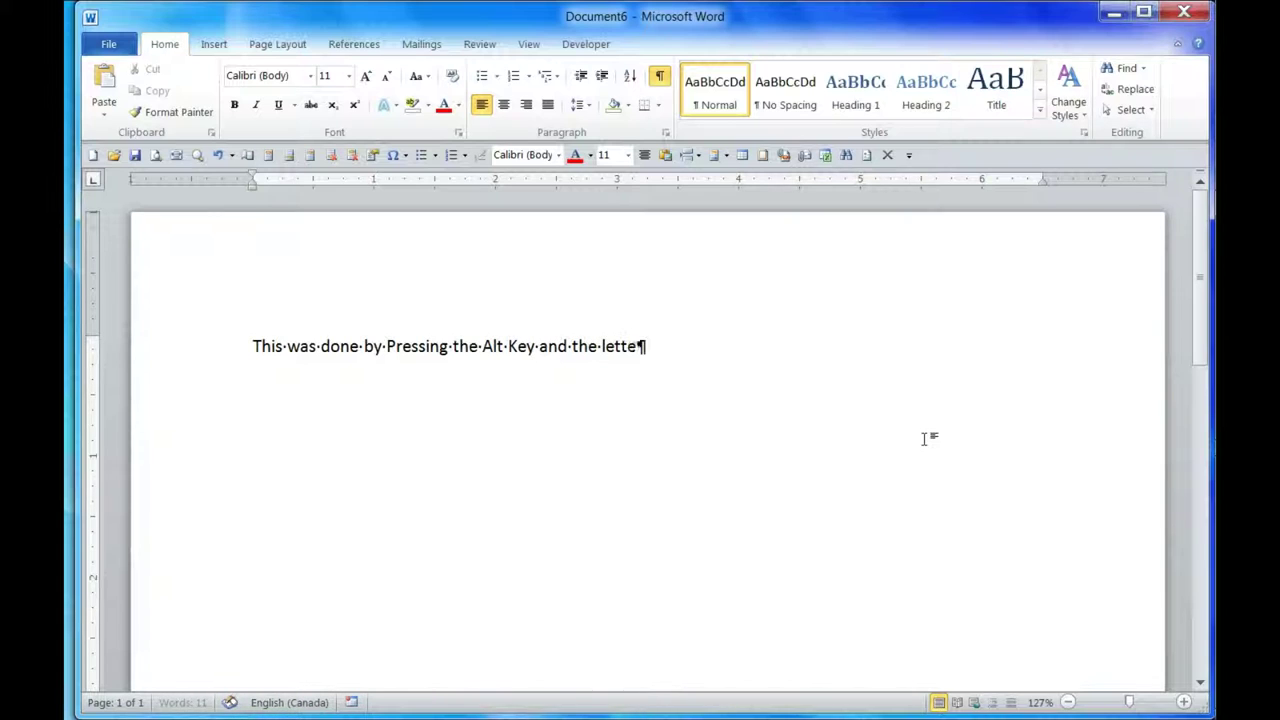
{"action": "type", "text": "r/number next to the icon I'll do that again right now for you"}
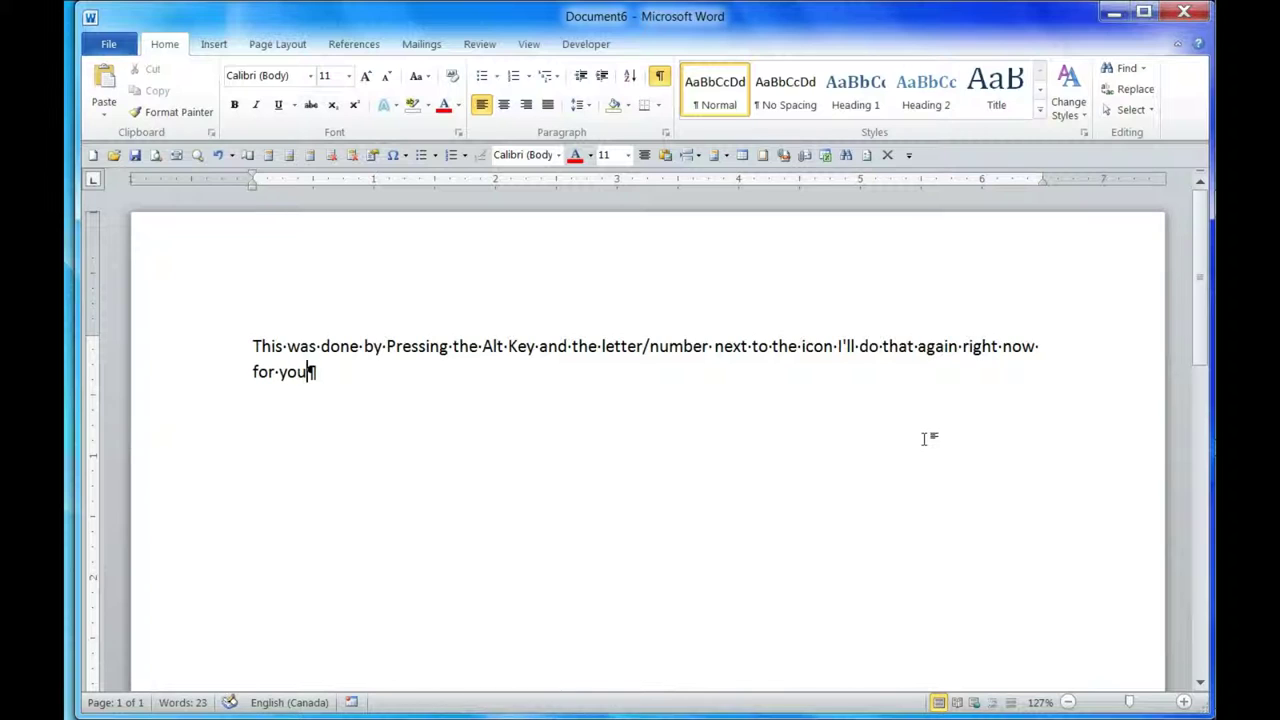
{"action": "key", "text": "alt"}
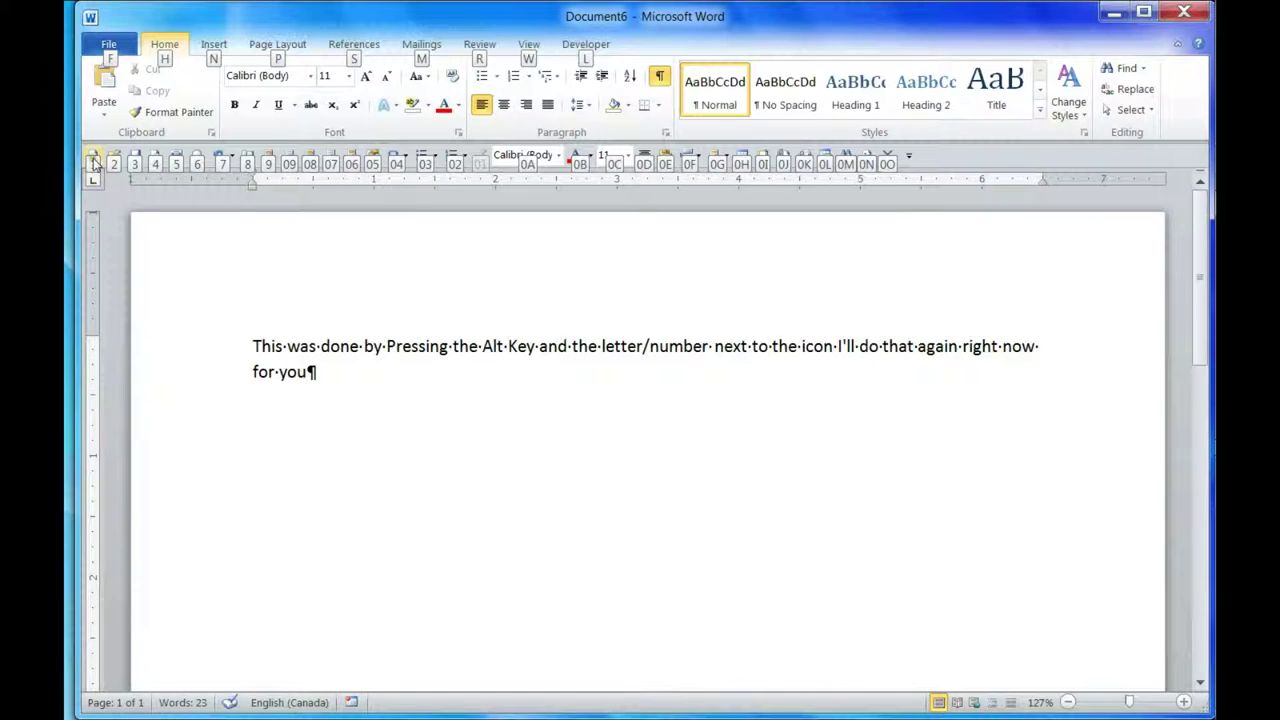
{"action": "left_click", "coordinate": [392, 368]}
{"action": "type", "text": ". "}
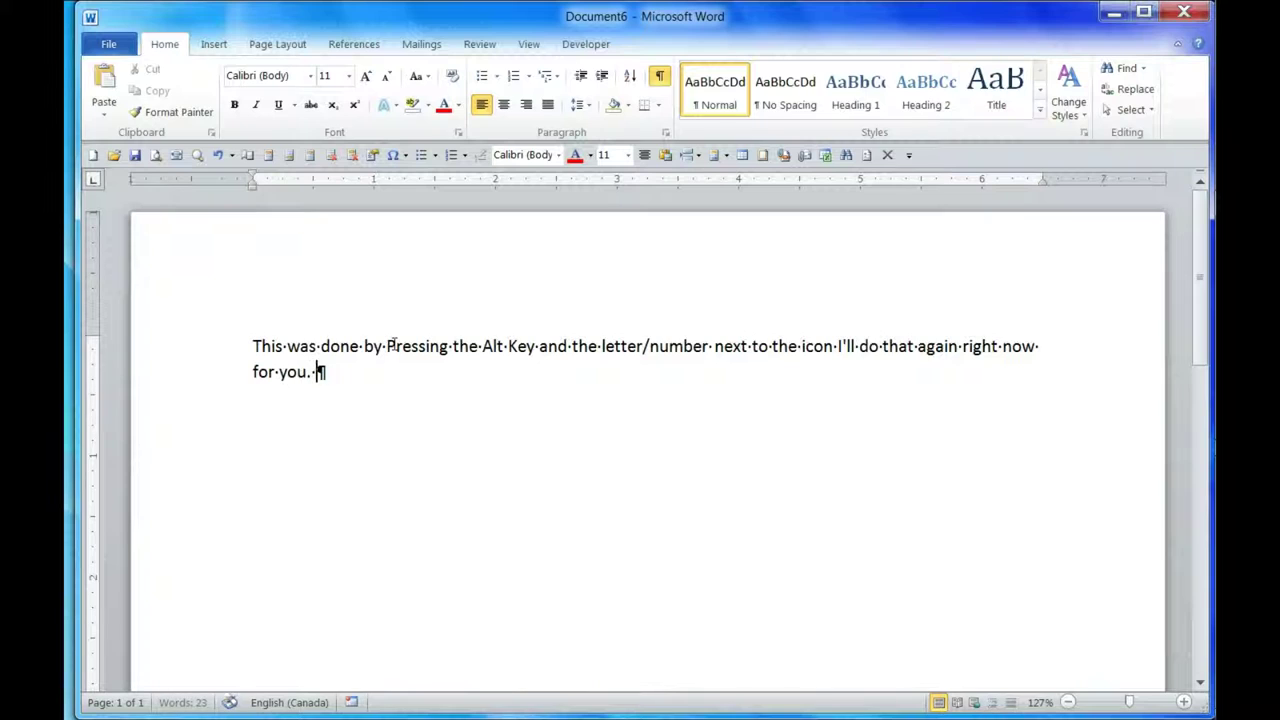
{"action": "type", "text": "I will have a separate tutorial on how to customize the "}
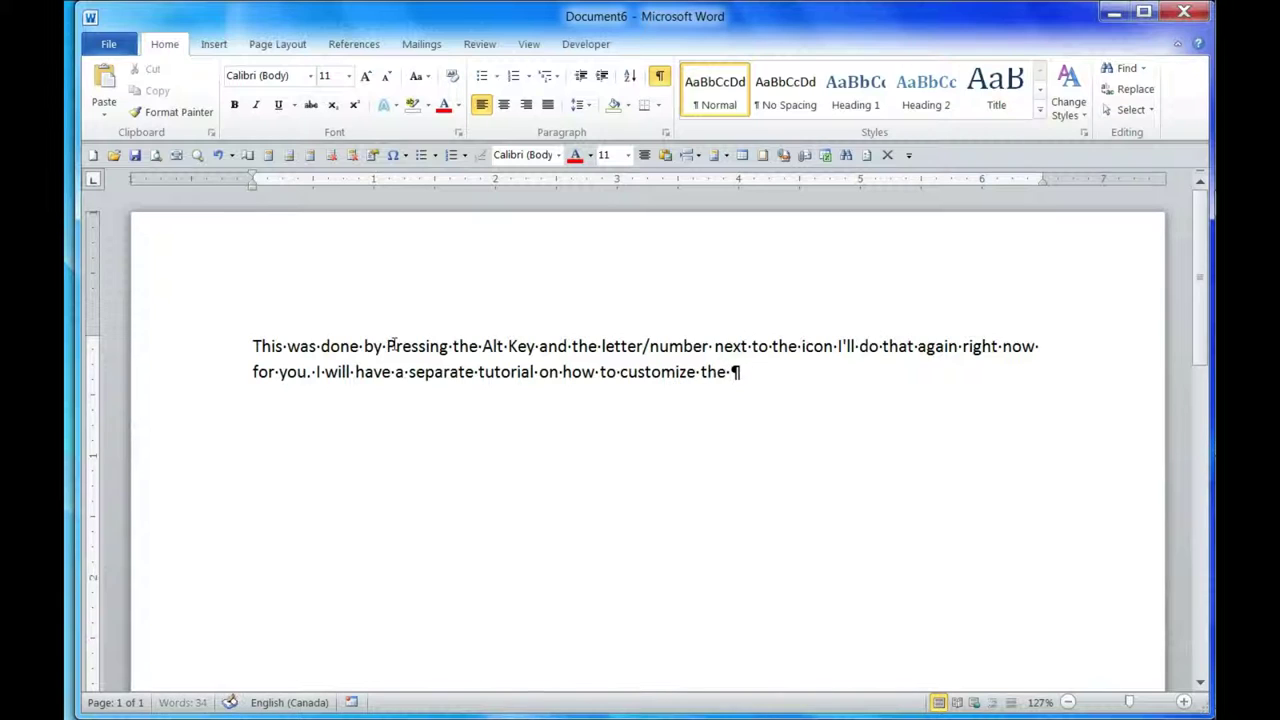
{"action": "type", "text": "Quick Access Toolbar."}
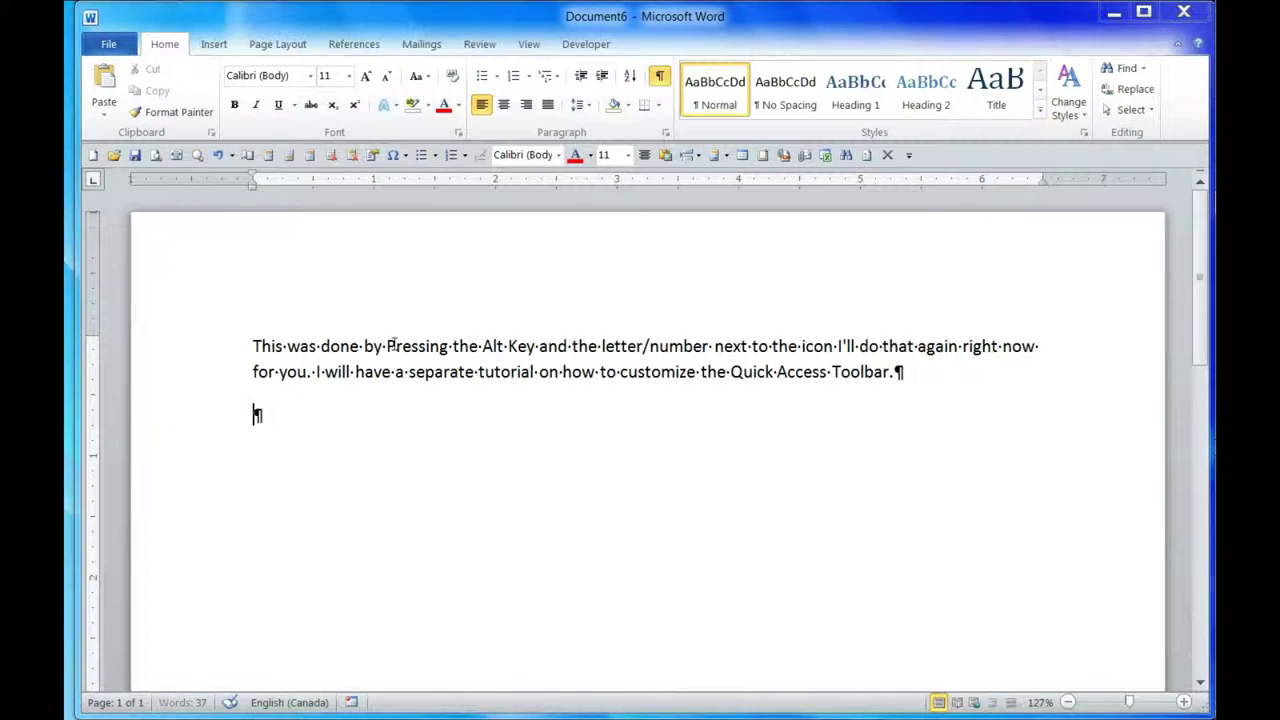
{"action": "key", "text": "alt+4"}
Step: Discard Document6, create blank Document7 from File > New, and type 'Now let's Alt Tab Back to You Tube'
{"action": "key", "text": "n"}
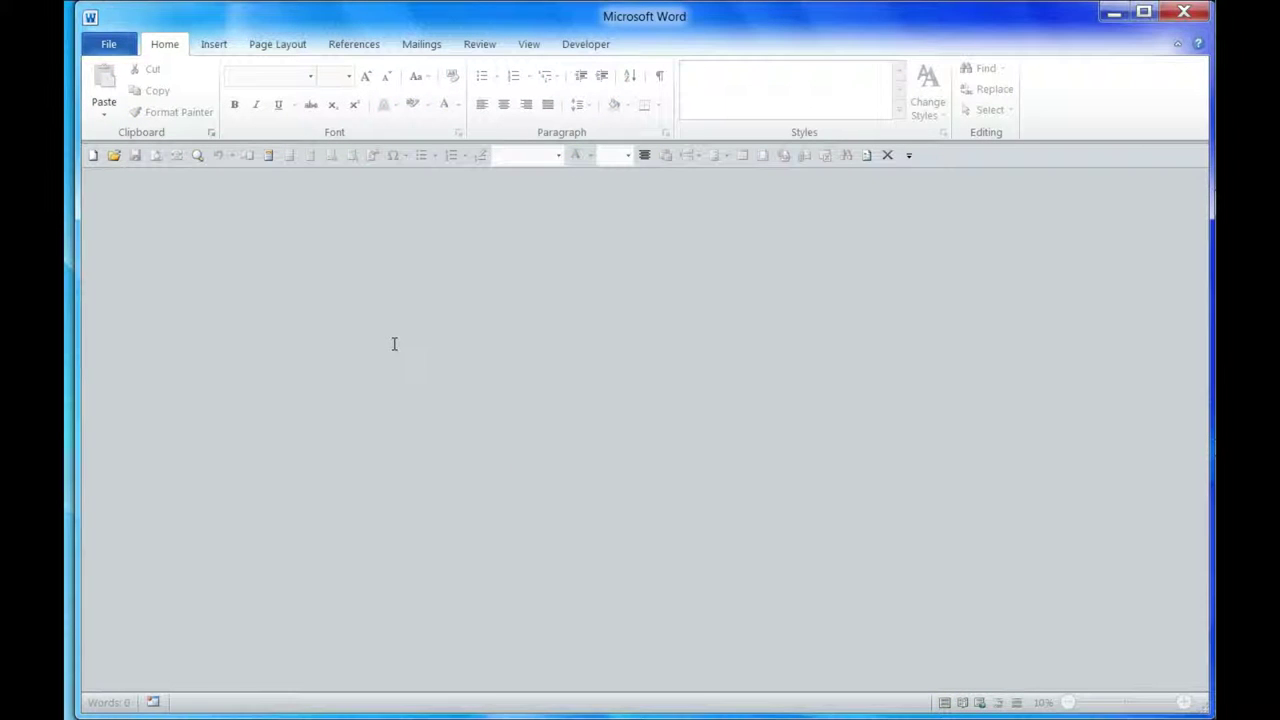
{"action": "left_click", "coordinate": [110, 46]}
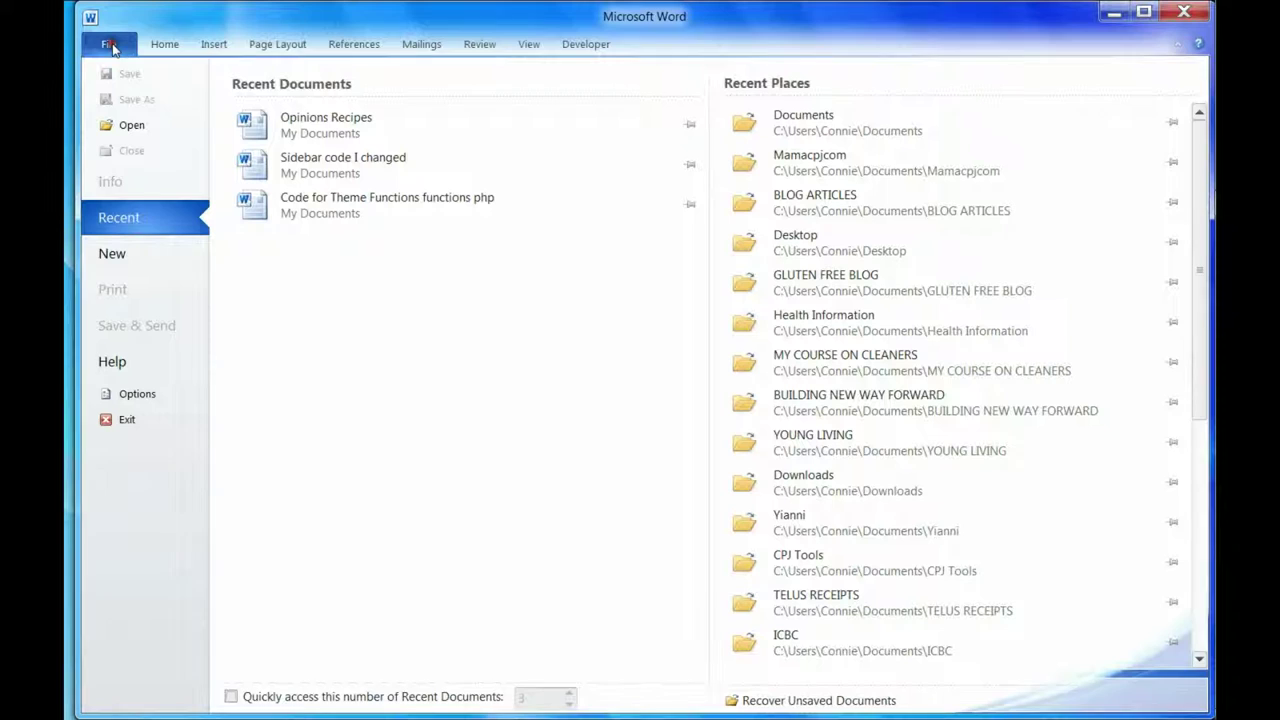
{"action": "left_click", "coordinate": [111, 256]}
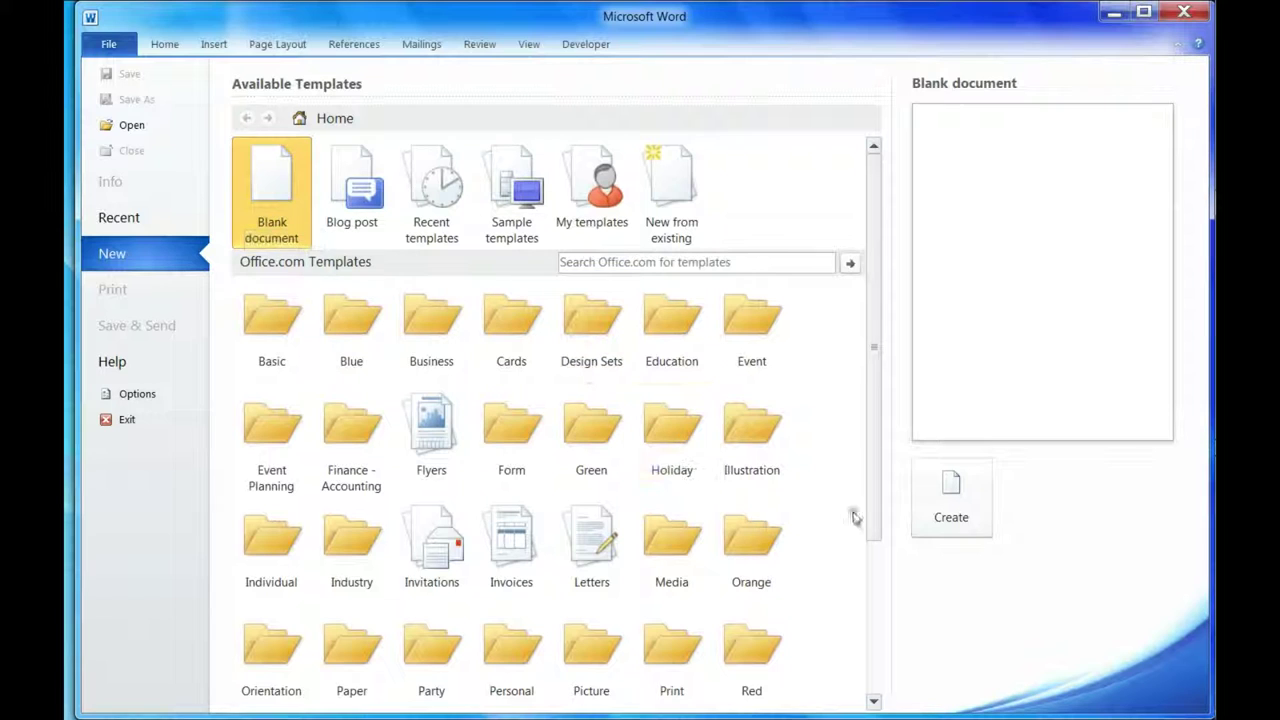
{"action": "left_click", "coordinate": [968, 525]}
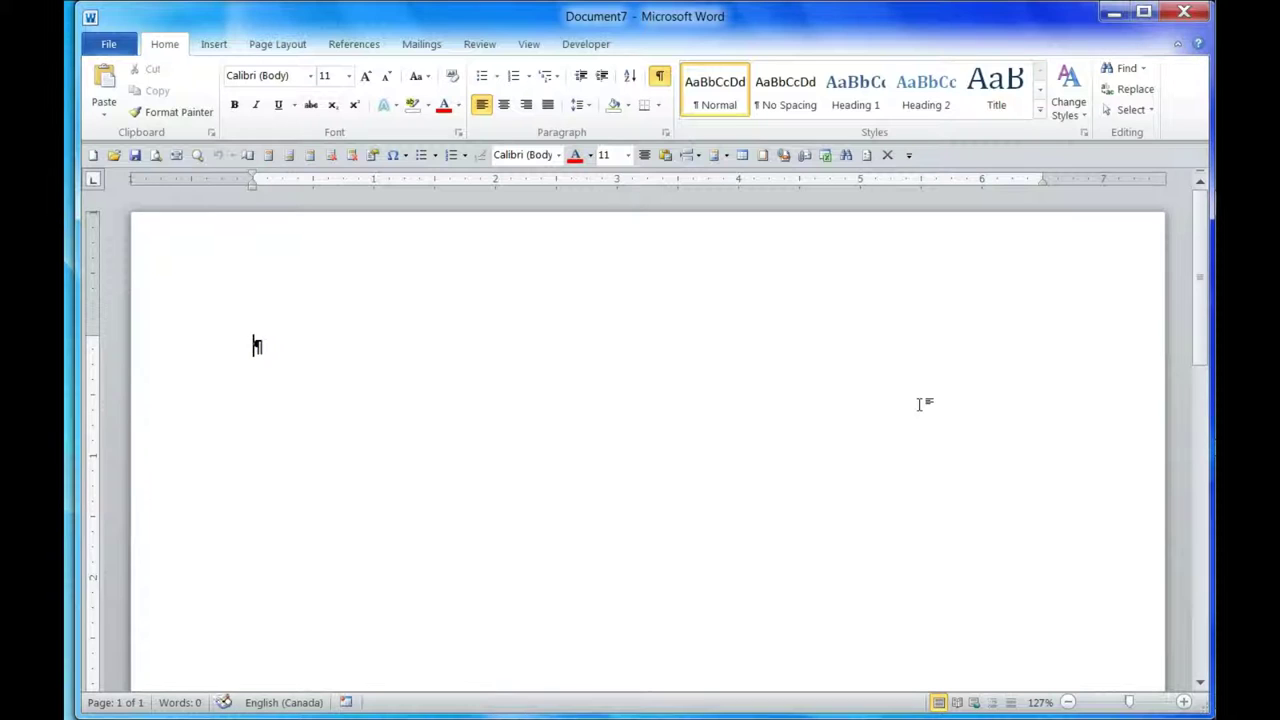
{"action": "type", "text": "Now let's Alt Tab "}
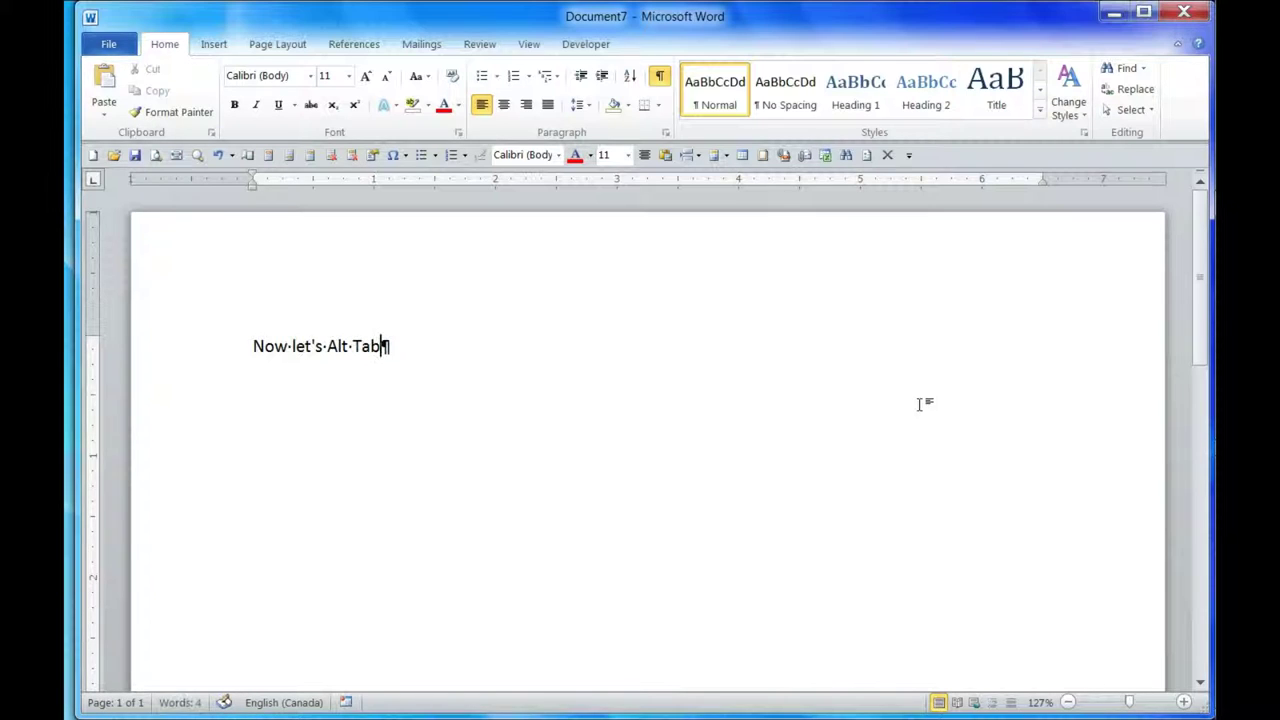
{"action": "type", "text": "Back to "}
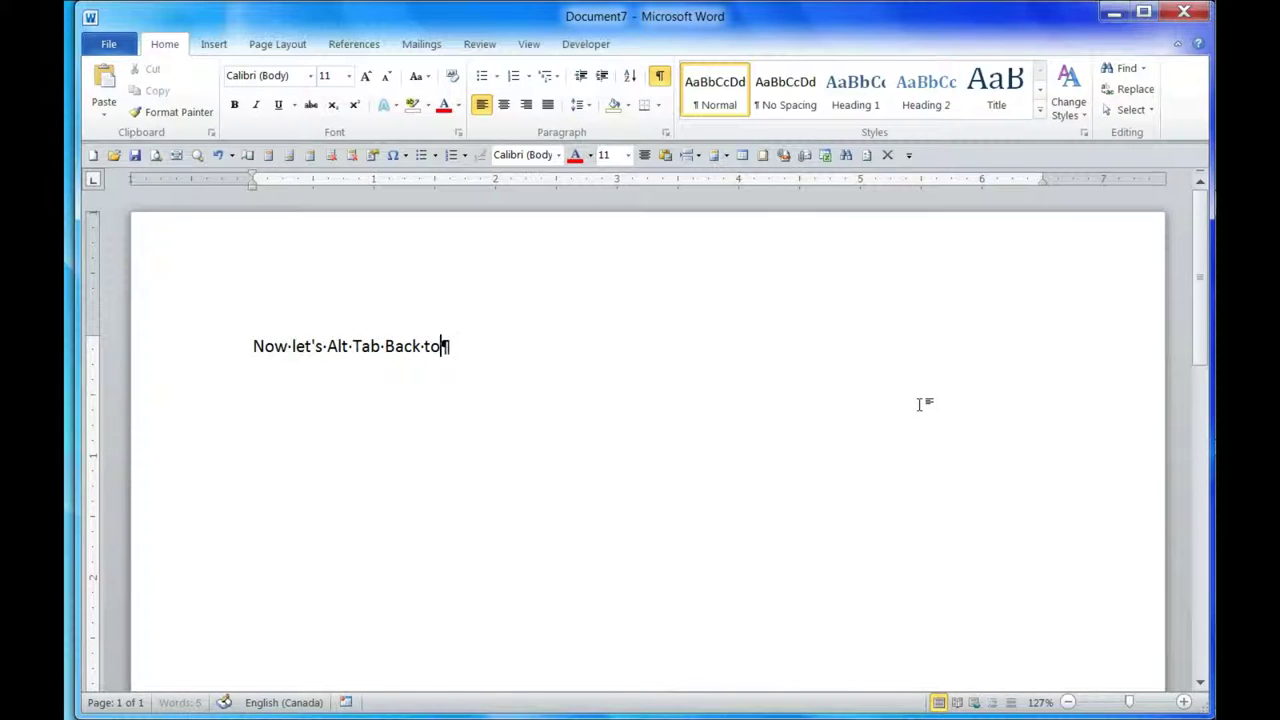
{"action": "type", "text": "You Tube the Alt Tab key"}
Step: Explain that Alt Tab toggles between all open programs, releasing on the one you want
{"action": "key", "text": "BackSpace"}
{"action": "type", "text": "s will toggle you between all programs that are cu"}
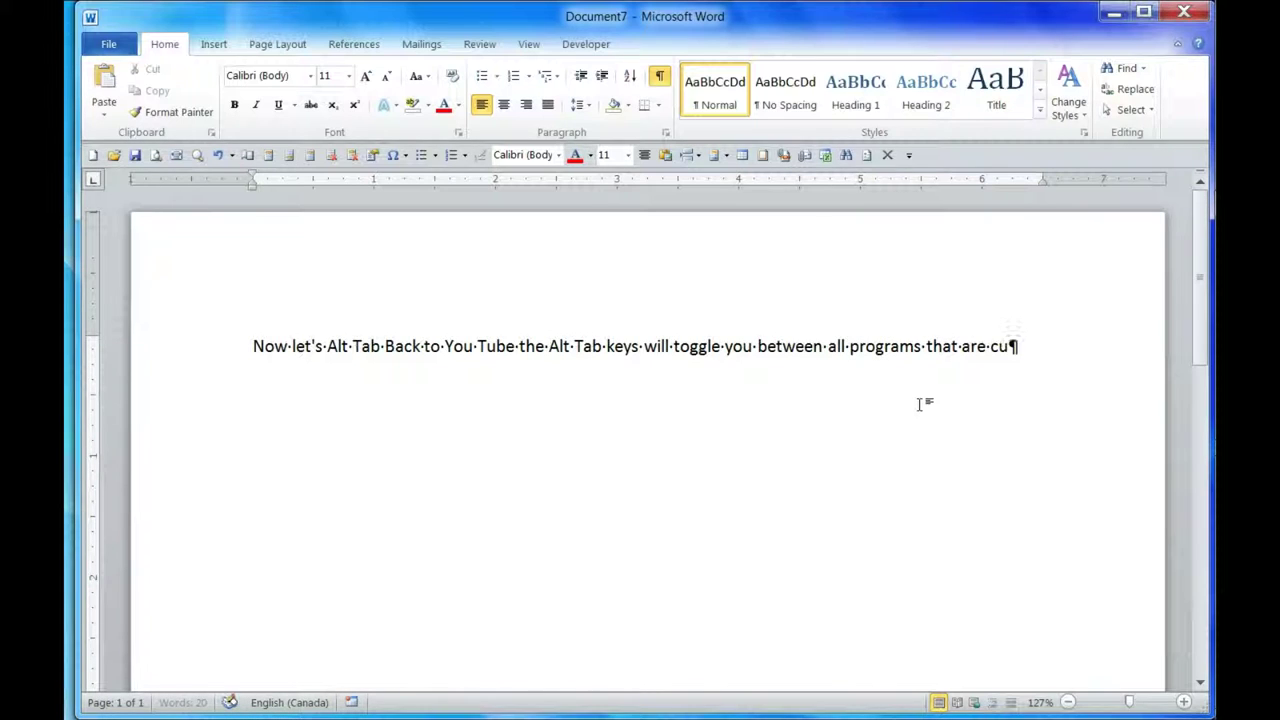
{"action": "type", "text": "rrently open."}
{"action": "key", "text": "Return"}
{"action": "type", "text": "You toggle through and let go"}
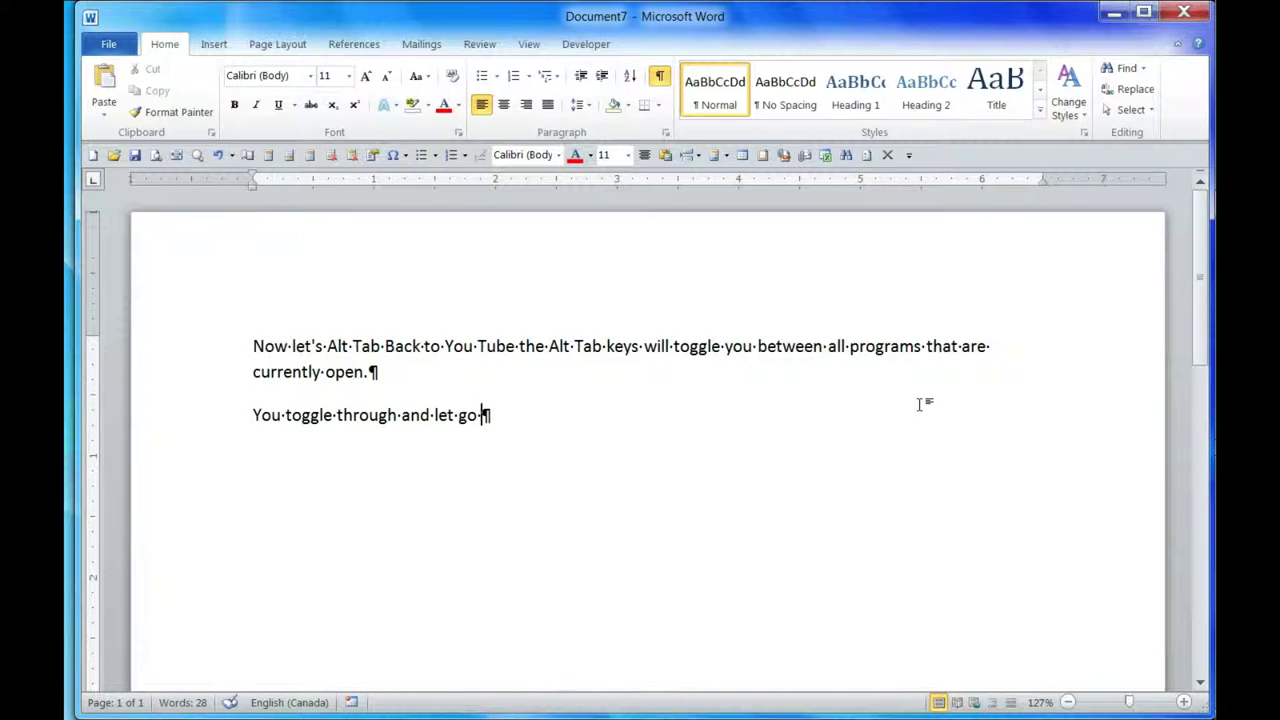
{"action": "type", "text": " on the program you want to move to."}
{"action": "key", "text": "Return"}
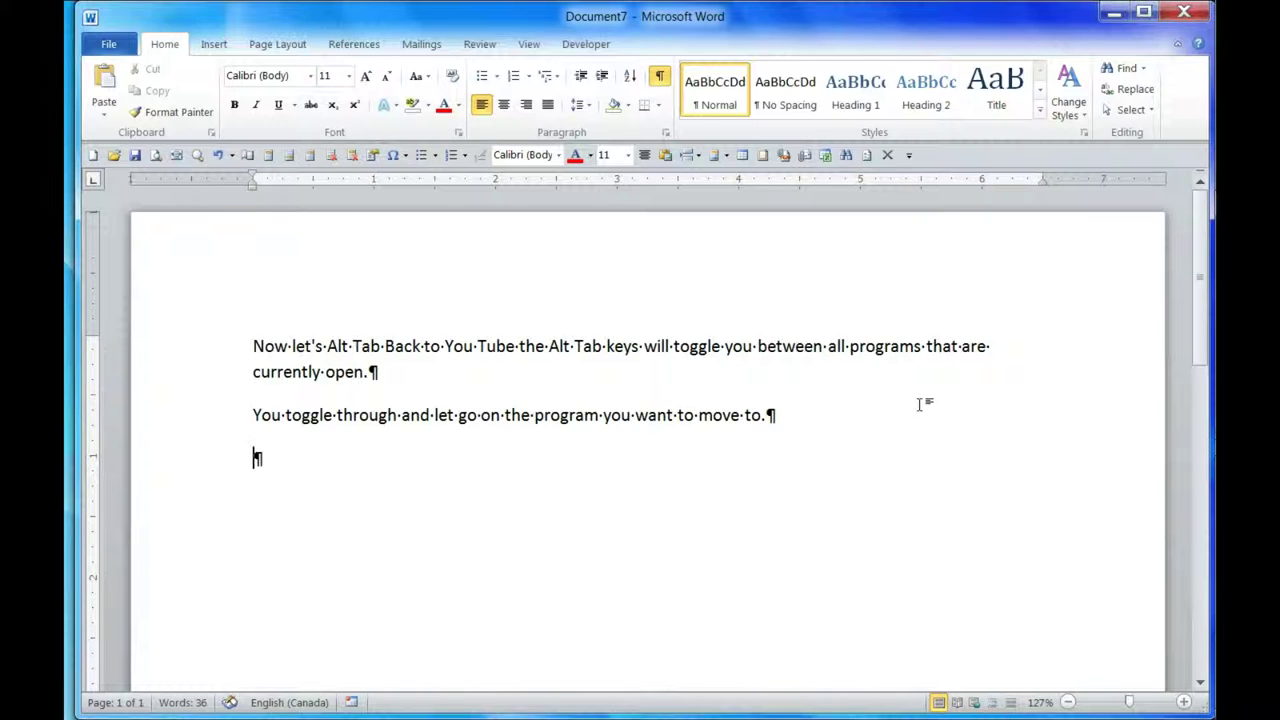
Step: Use Alt+Tab to bring the Chrome YouTube window with 'Salmon Asparagus Egg Muffins' to the front
{"action": "key", "text": "alt+Tab"}
{"action": "key", "text": "alt+Tab"}
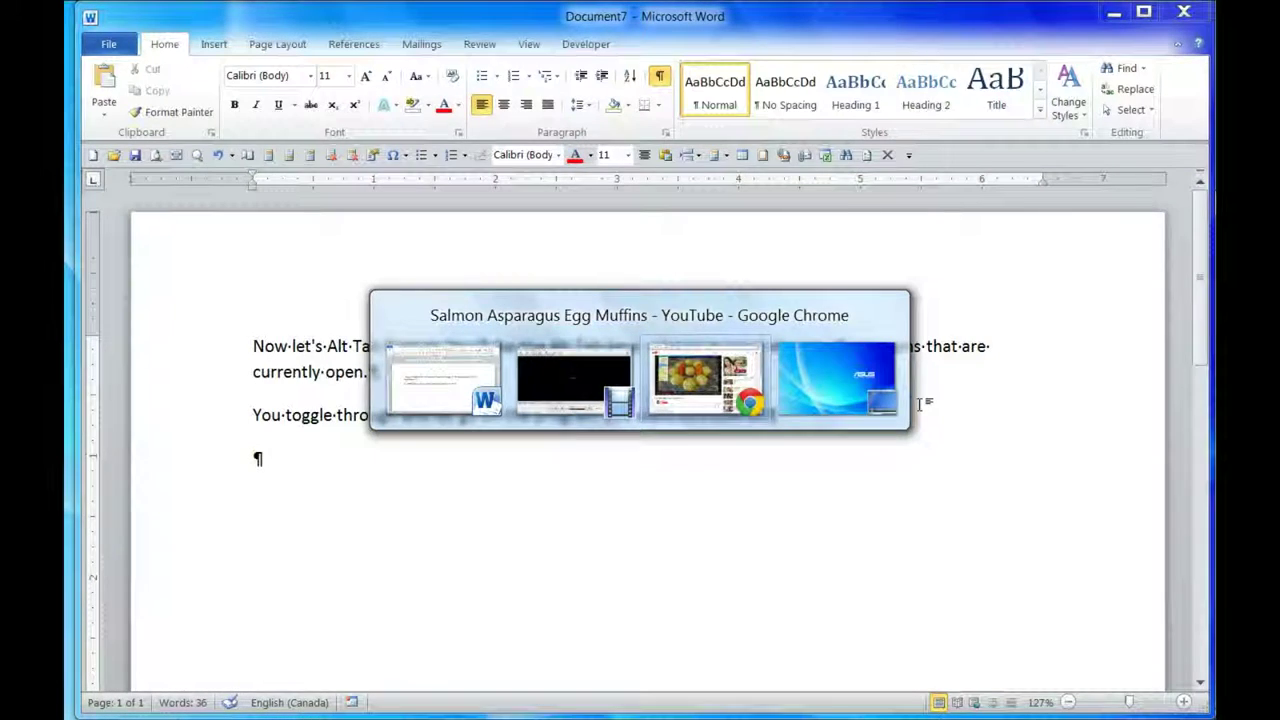